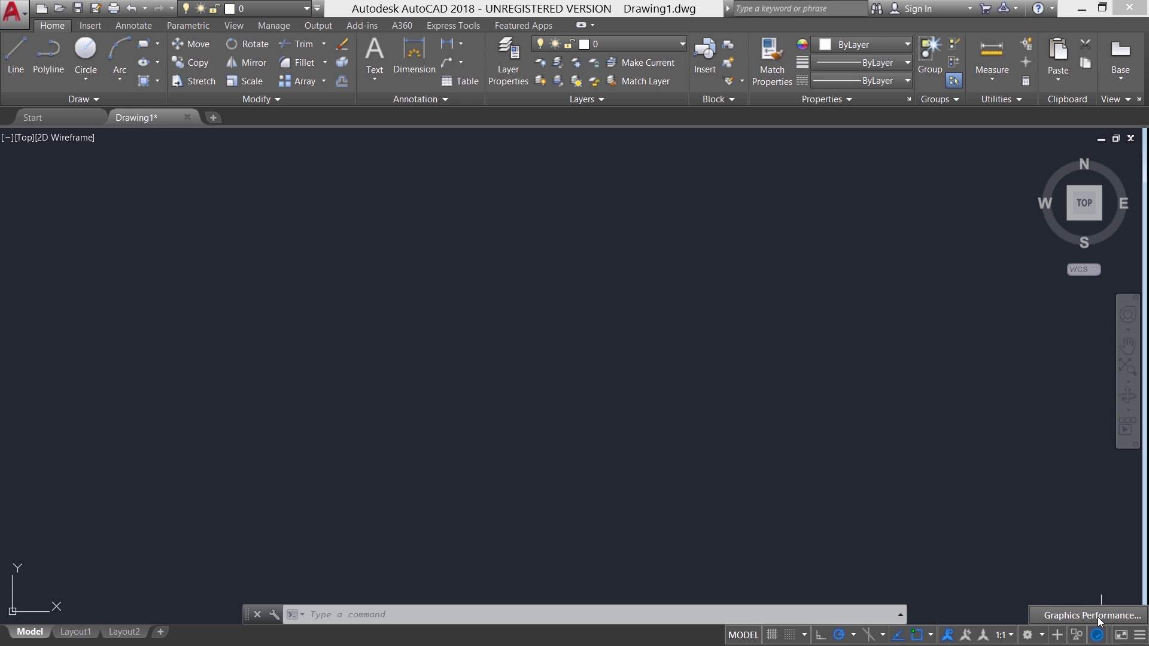
Turn off Smooth line display in the Graphics Performance settings.
left_click(1099, 620)
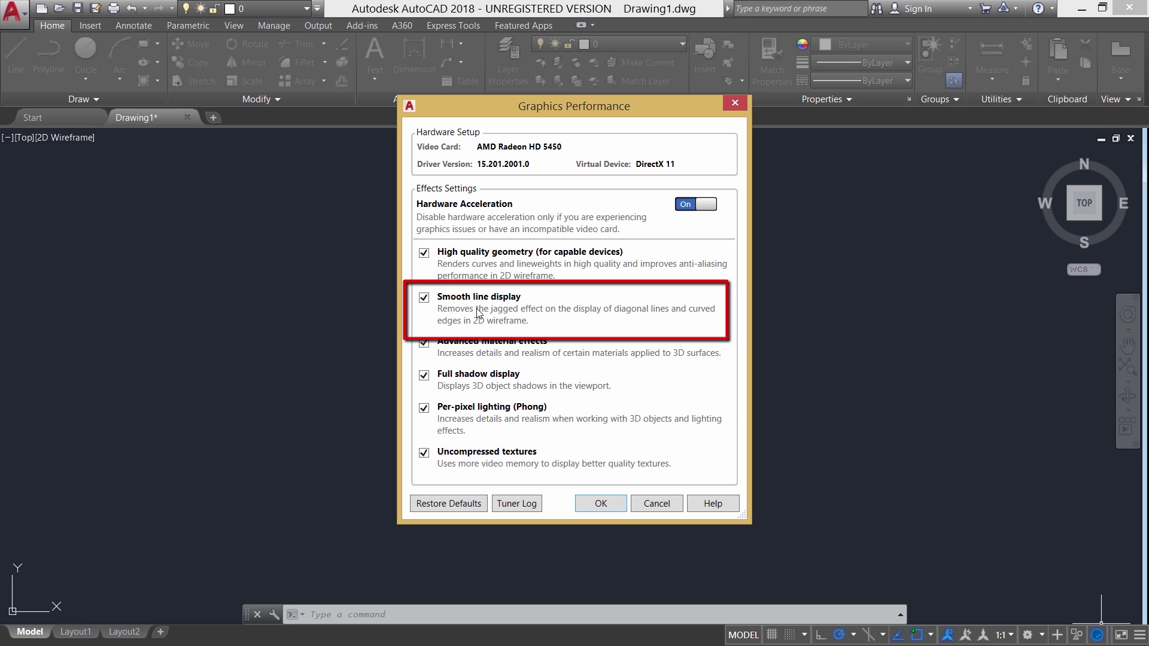
left_click(432, 299)
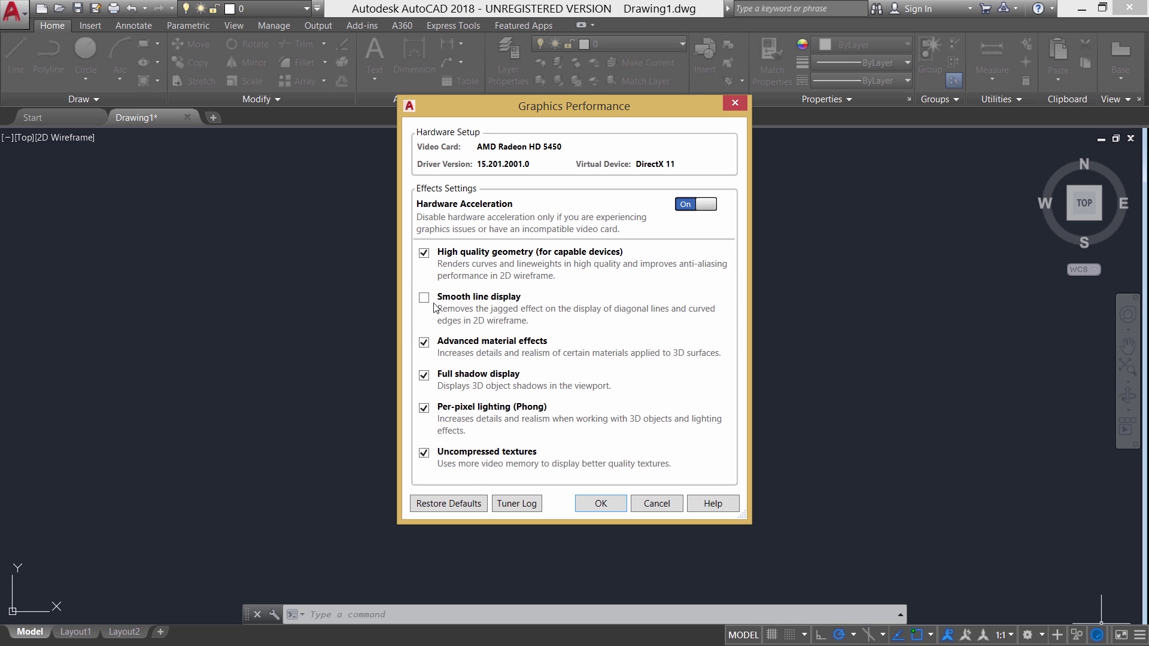
left_click(600, 503)
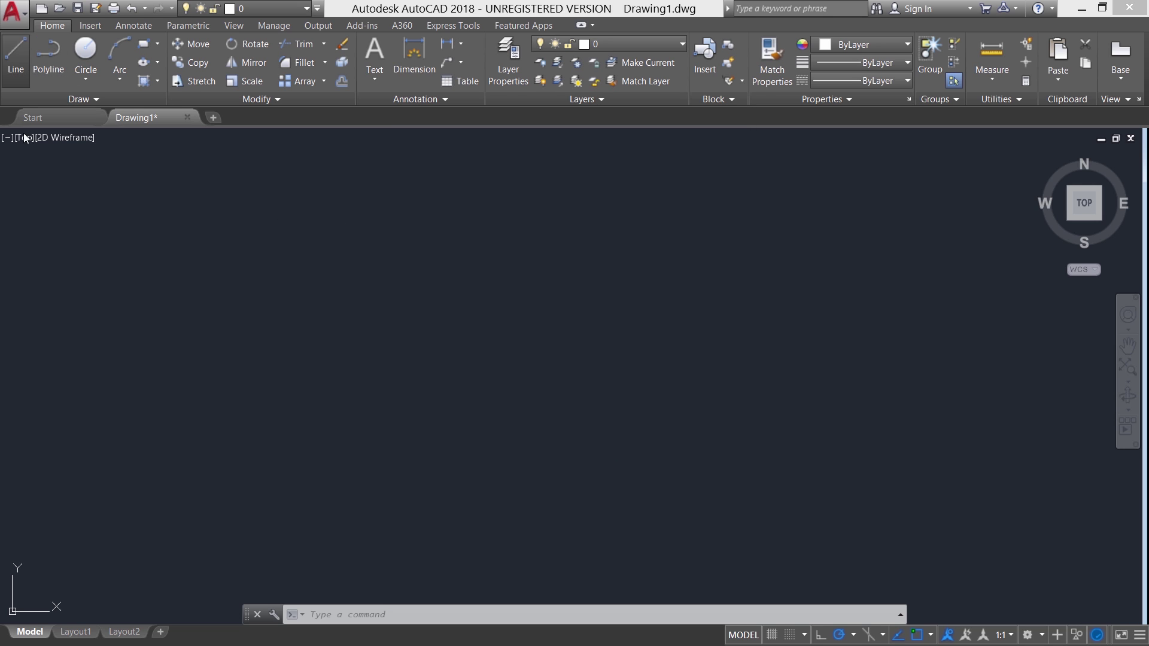
Draw a diagonal line from lower left toward the upper middle of the drawing.
left_click(15, 54)
left_click(312, 477)
left_click(589, 170)
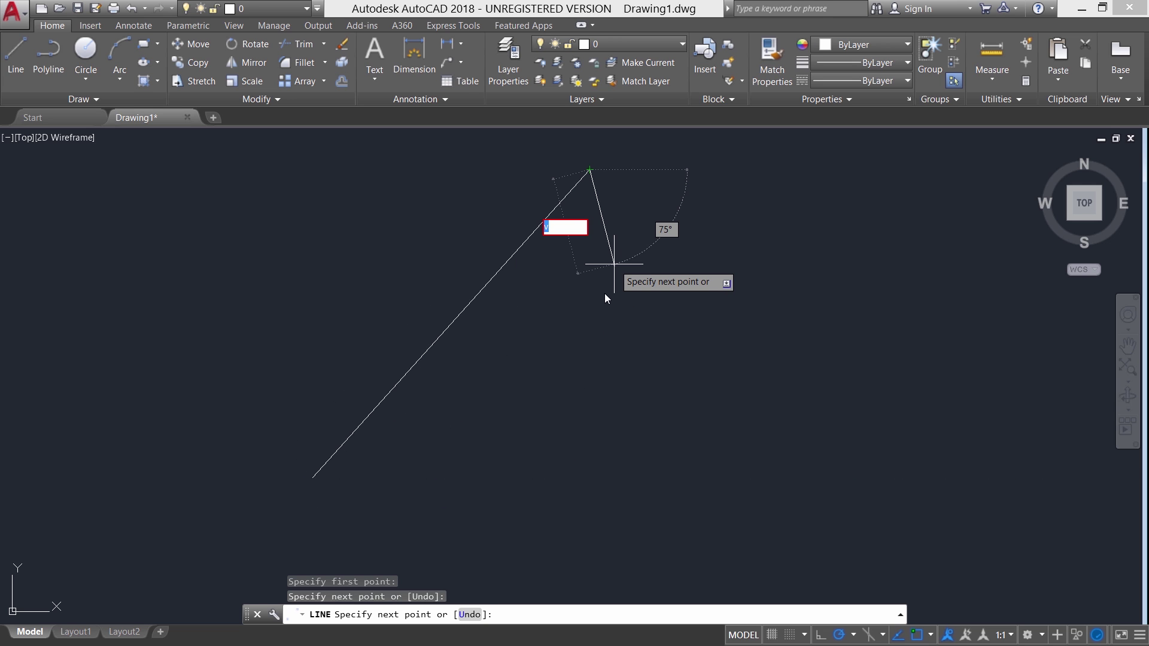
key("Escape")
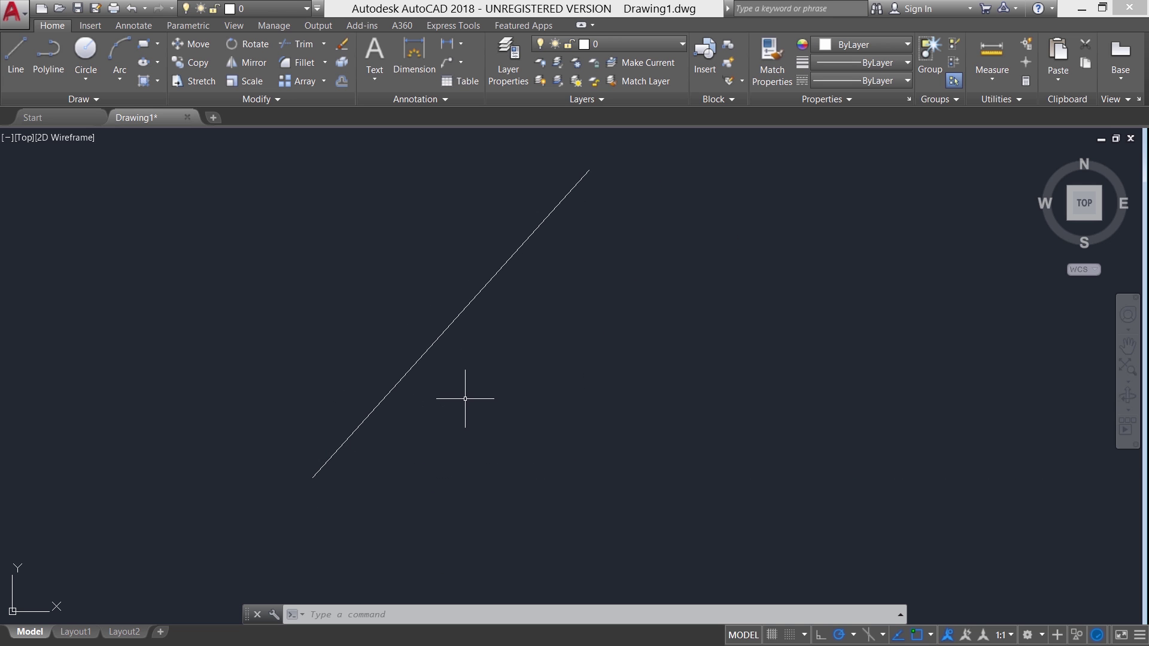
Reopen the Graphics Performance settings and confirm them to compare the line's display.
right_click(1096, 637)
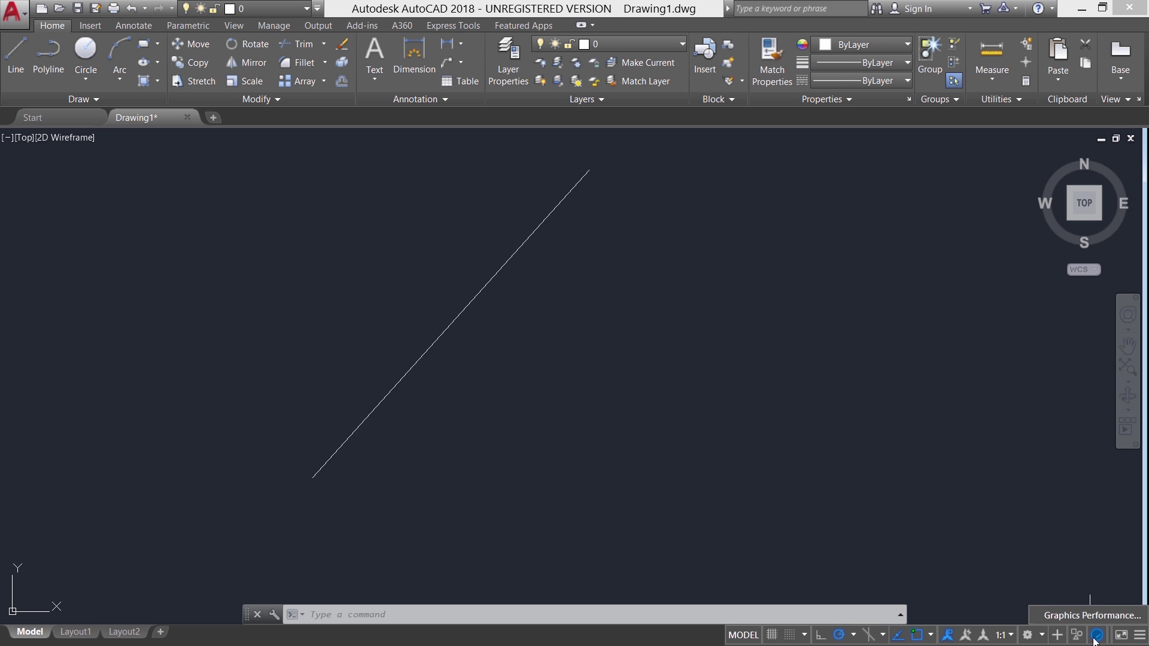
left_click(1093, 619)
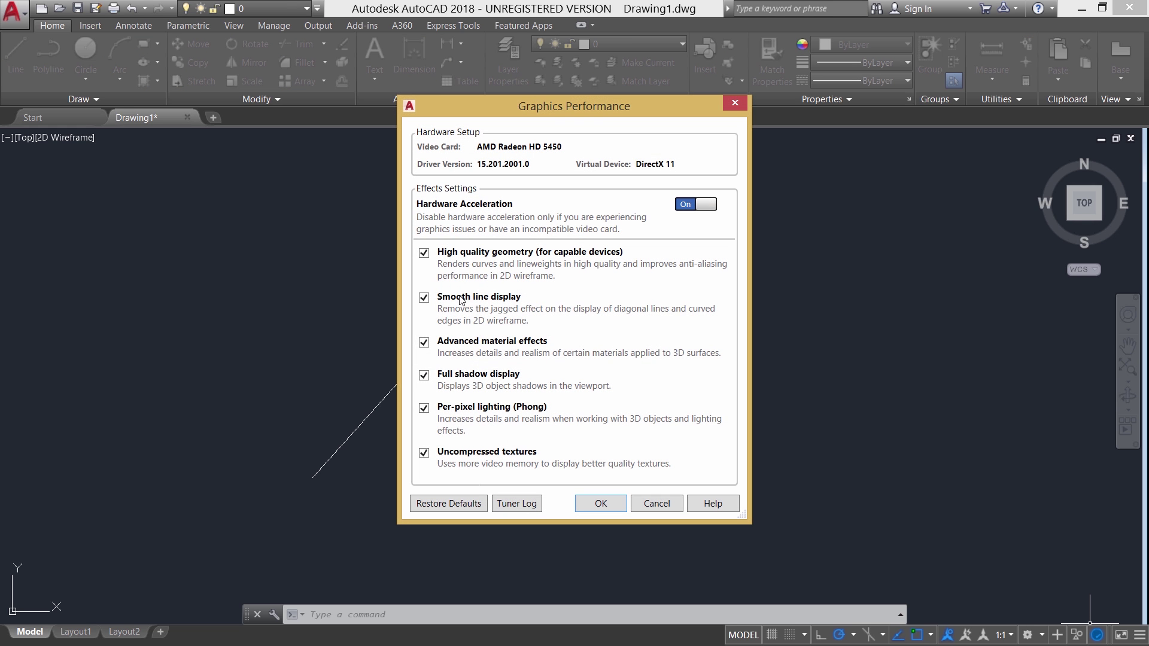
left_click(598, 505)
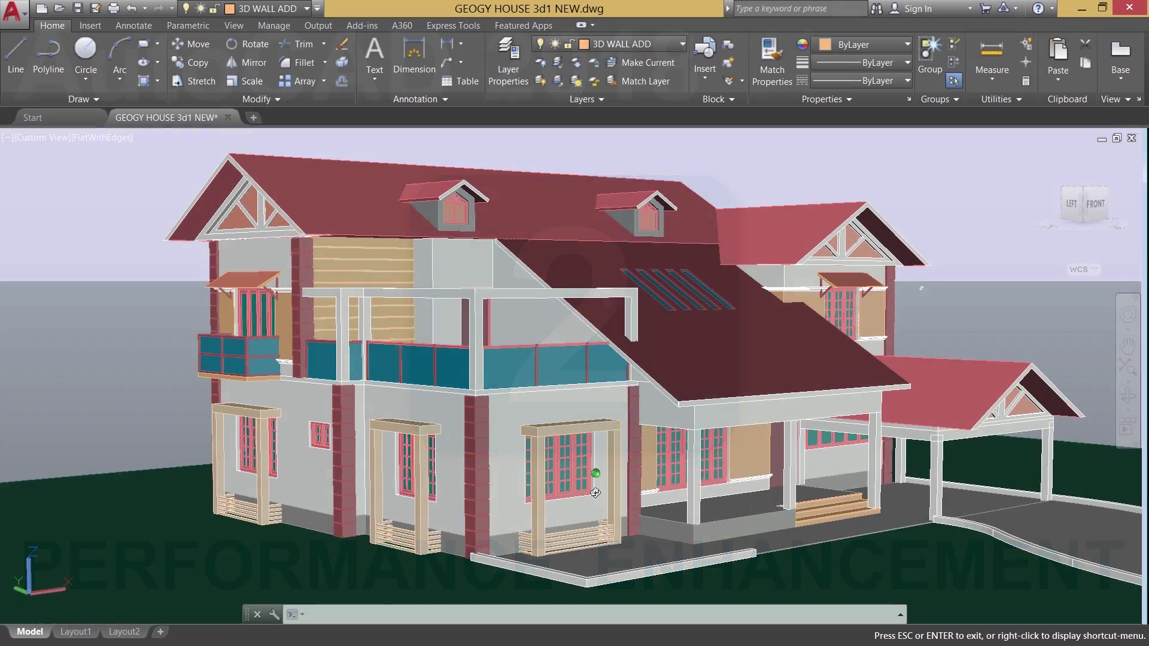
Orbit the house model through several angles, ending on a lower frontal view.
middle_click_drag(623, 492, 681, 461, "shift")
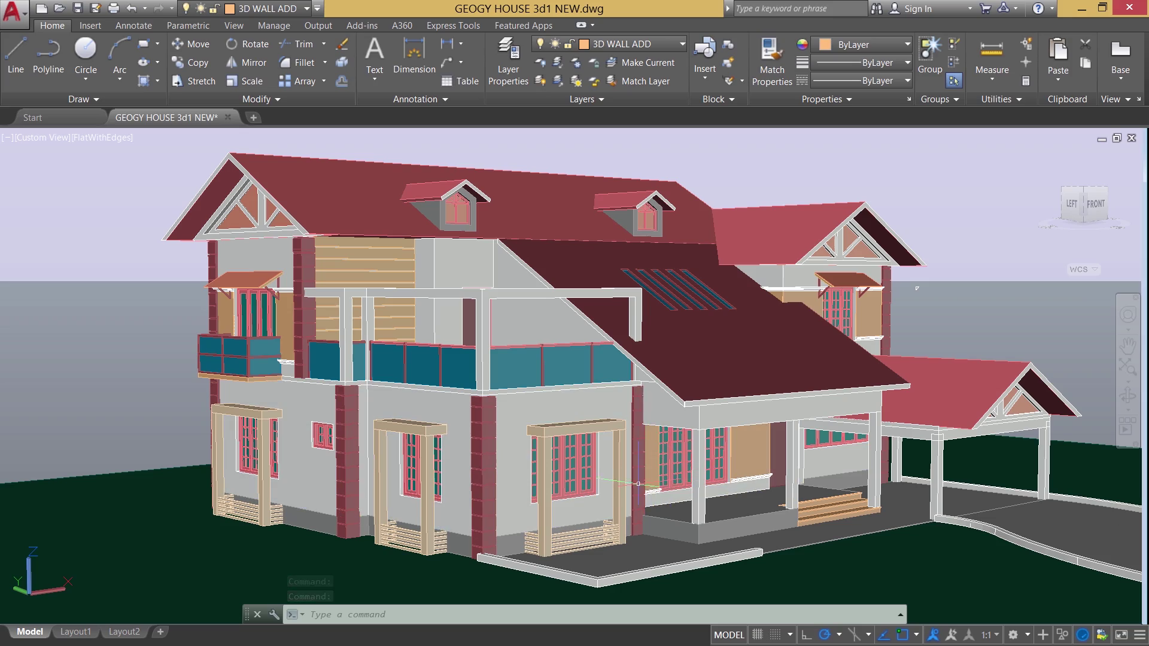
middle_click_drag(647, 456, 640, 488, "shift")
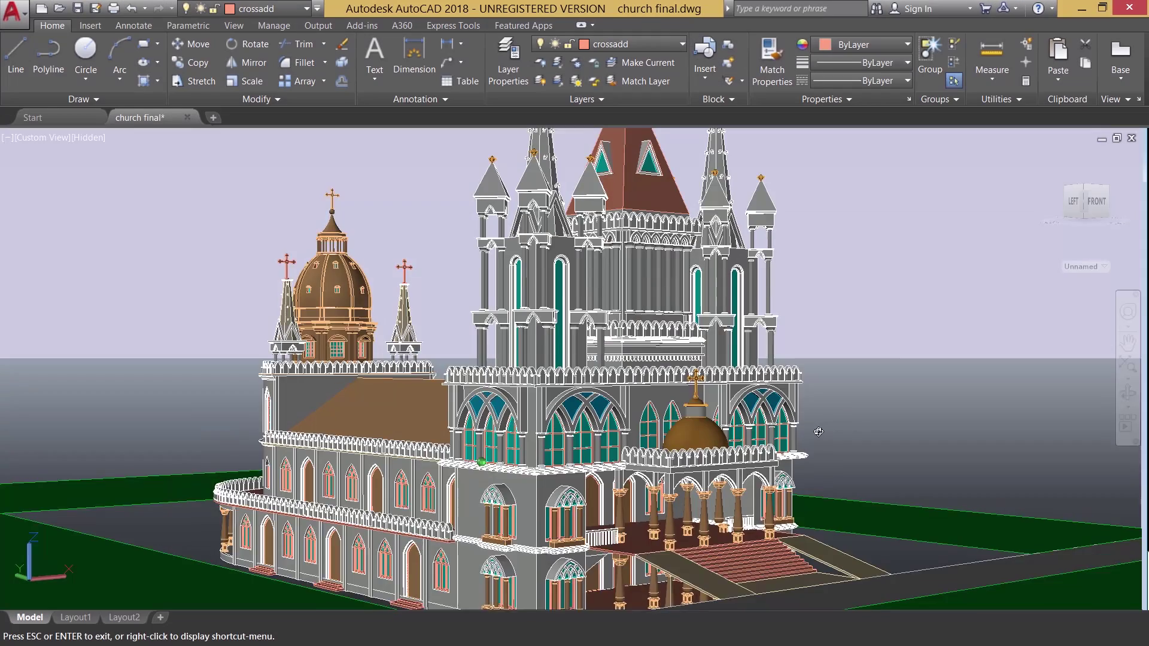
middle_click_drag(818, 432, 322, 441, "shift")
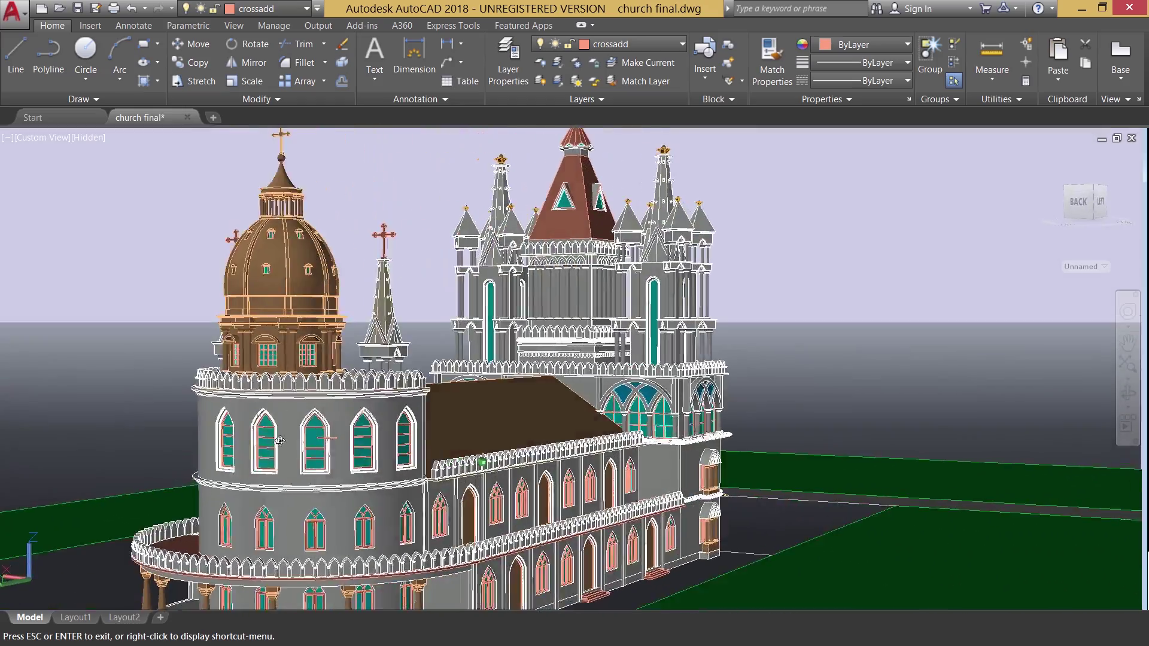
Orbit the church from back-left to front-right, then zoom in close and back out.
left_click_drag(282, 440, 671, 463)
scroll(599, 424, "up", 3)
scroll(599, 424, "down", 3)
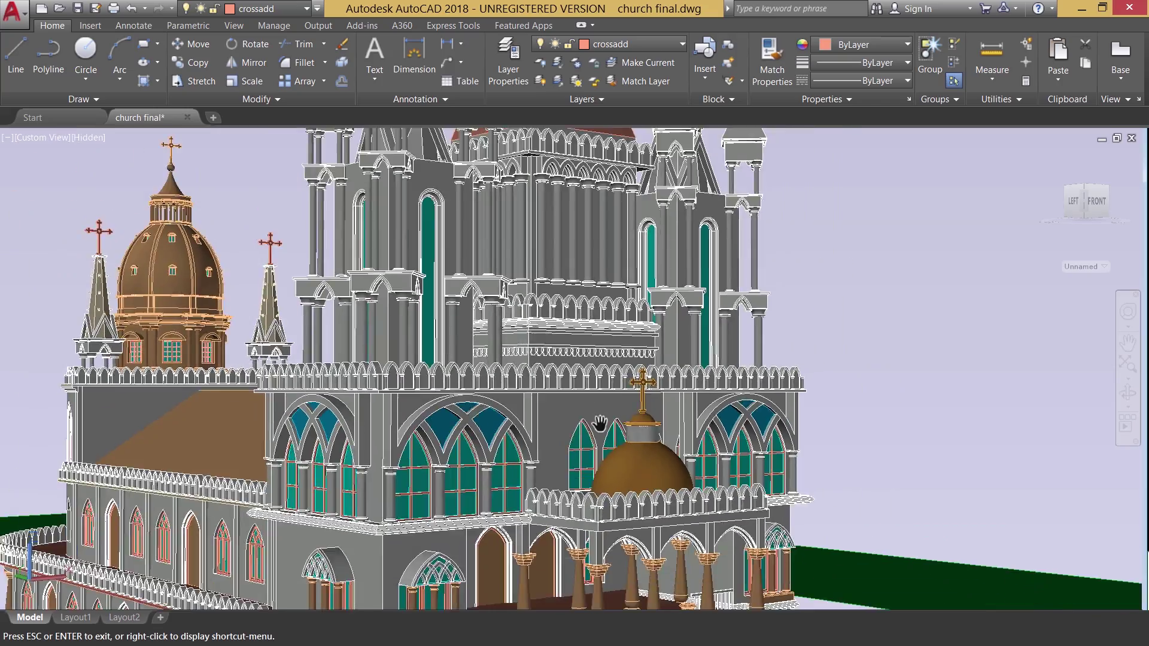
scroll(599, 424, "up", 6)
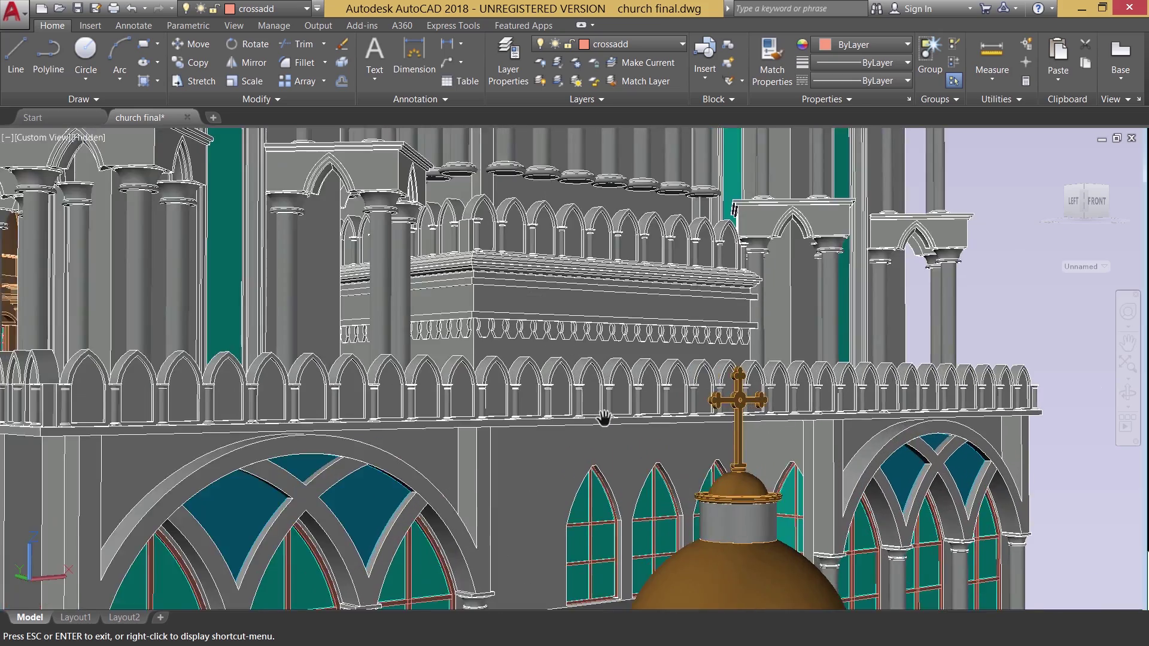
scroll(606, 419, "up", 3)
scroll(608, 418, "down", 8)
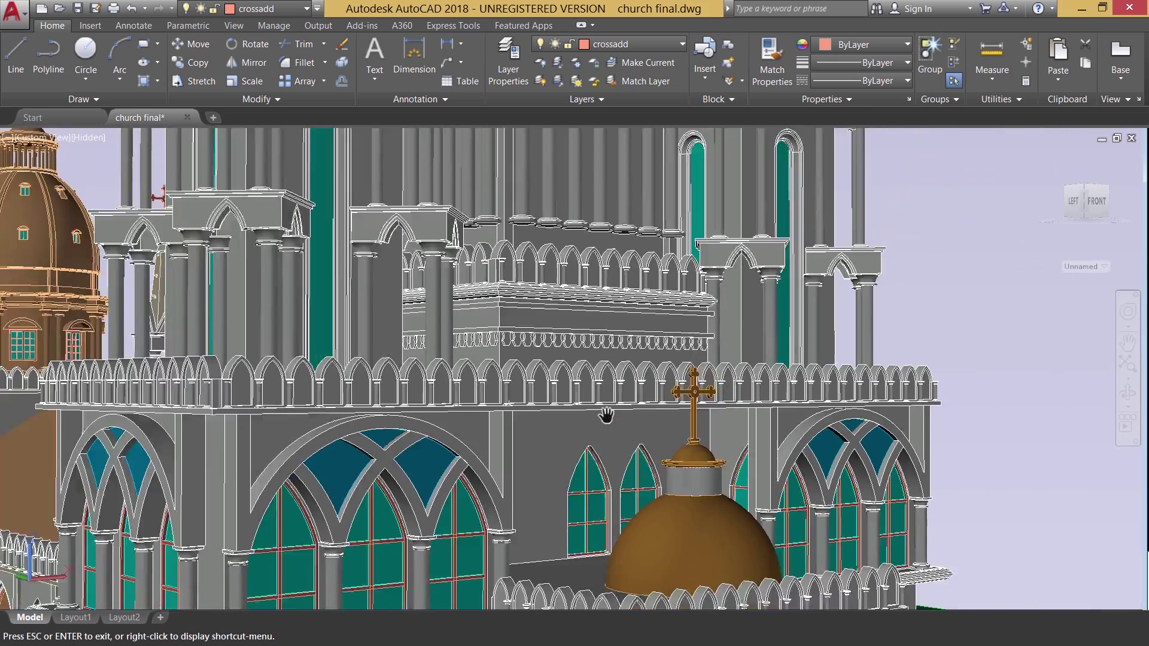
scroll(614, 411, "down", 5)
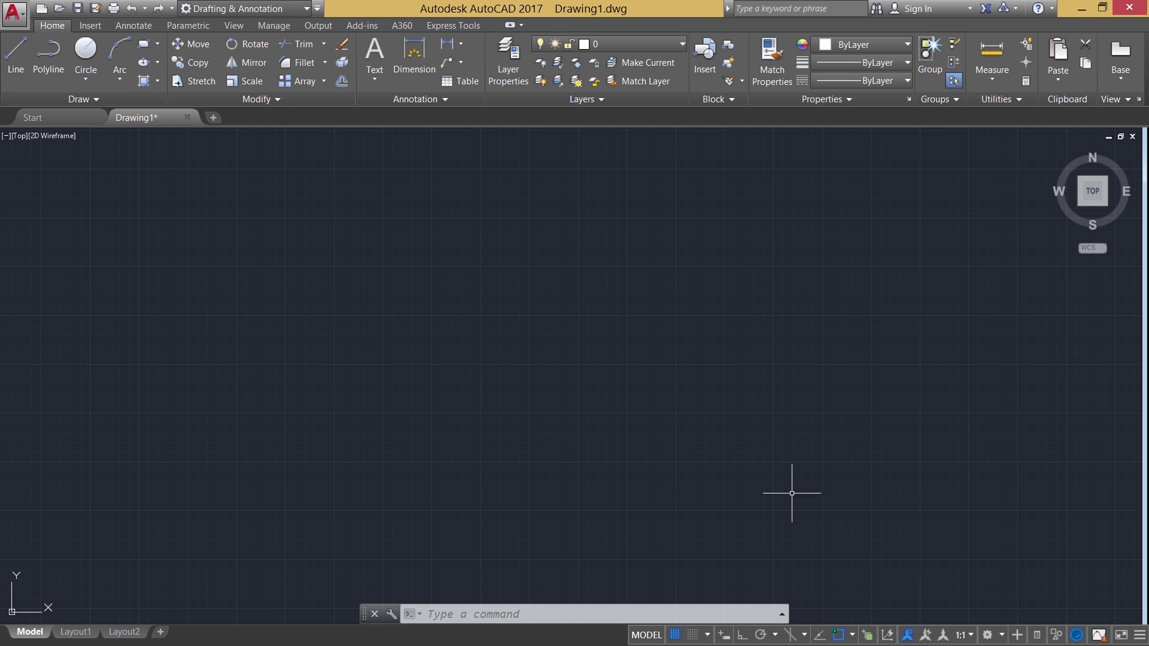
Open Object Snap Settings and scroll the Drafting Settings tab row right twice.
left_click(852, 634)
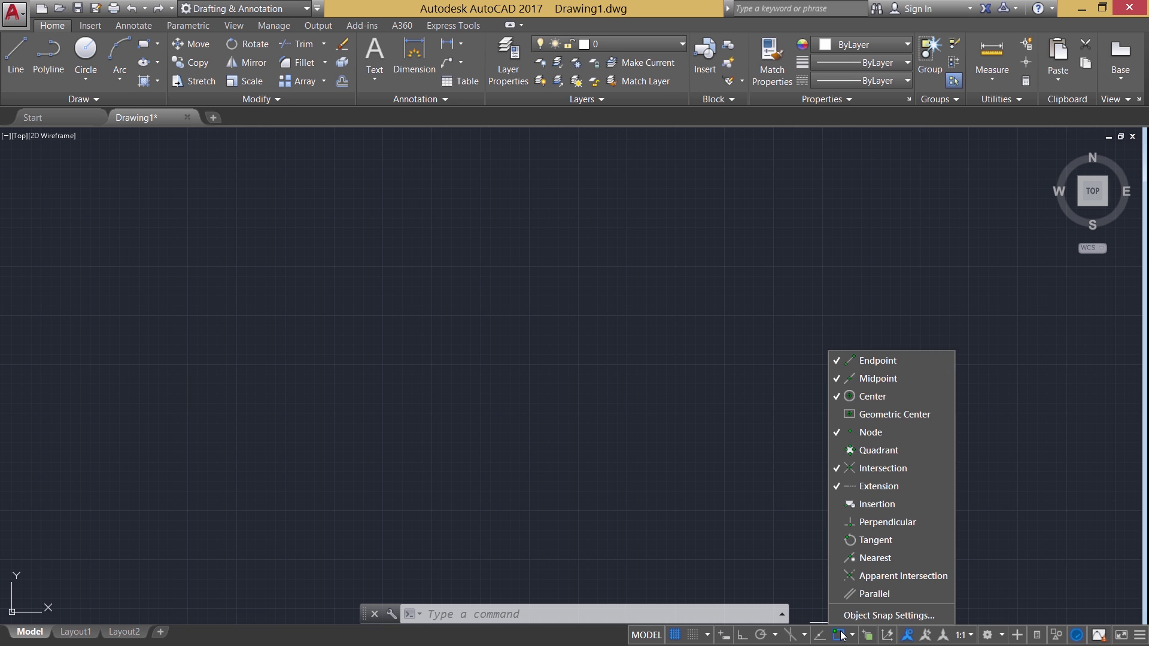
left_click(868, 615)
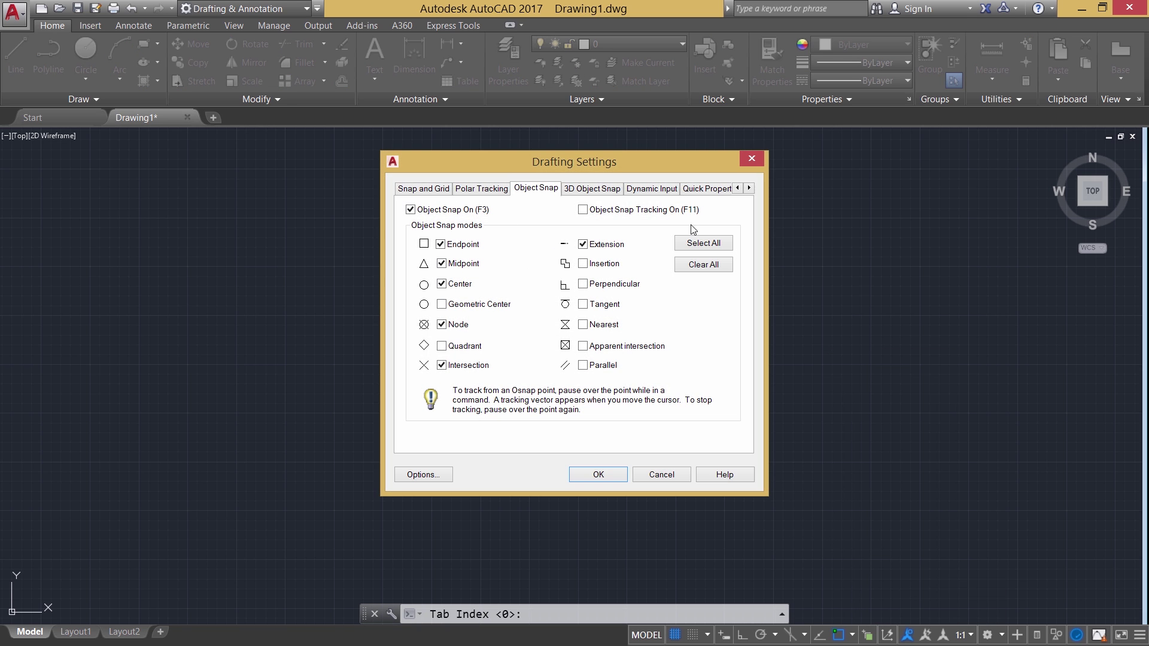
left_click(748, 189)
left_click(749, 189)
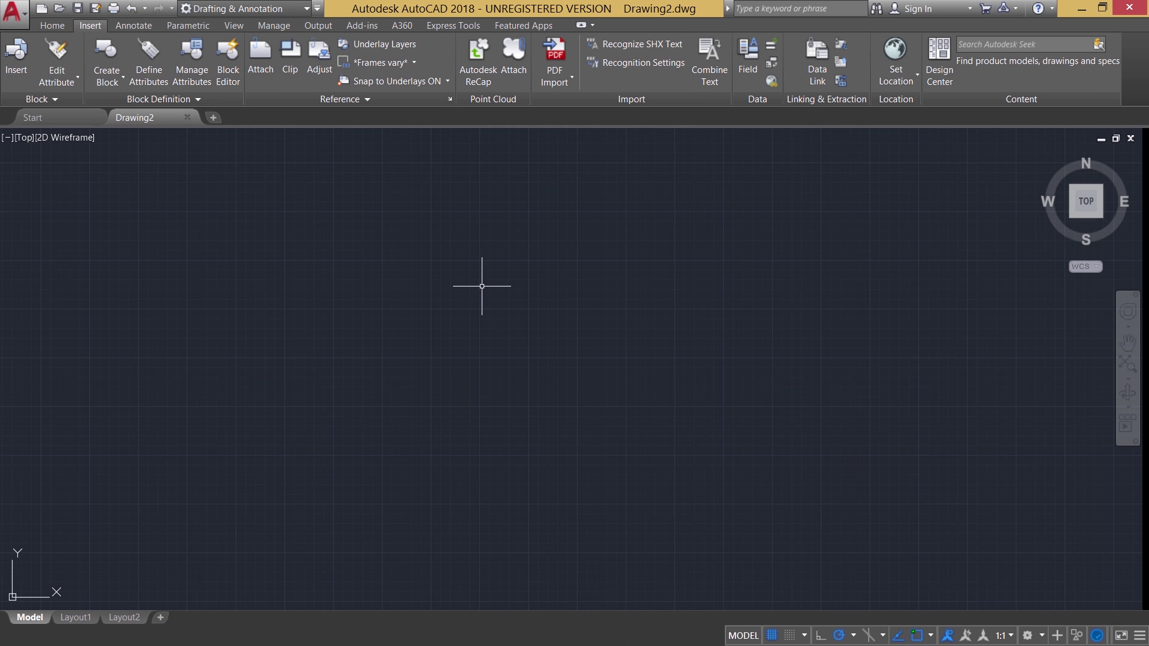
Open Object Snap Settings and widen the Drafting Settings dialog until all tabs show.
left_click(931, 636)
left_click(935, 617)
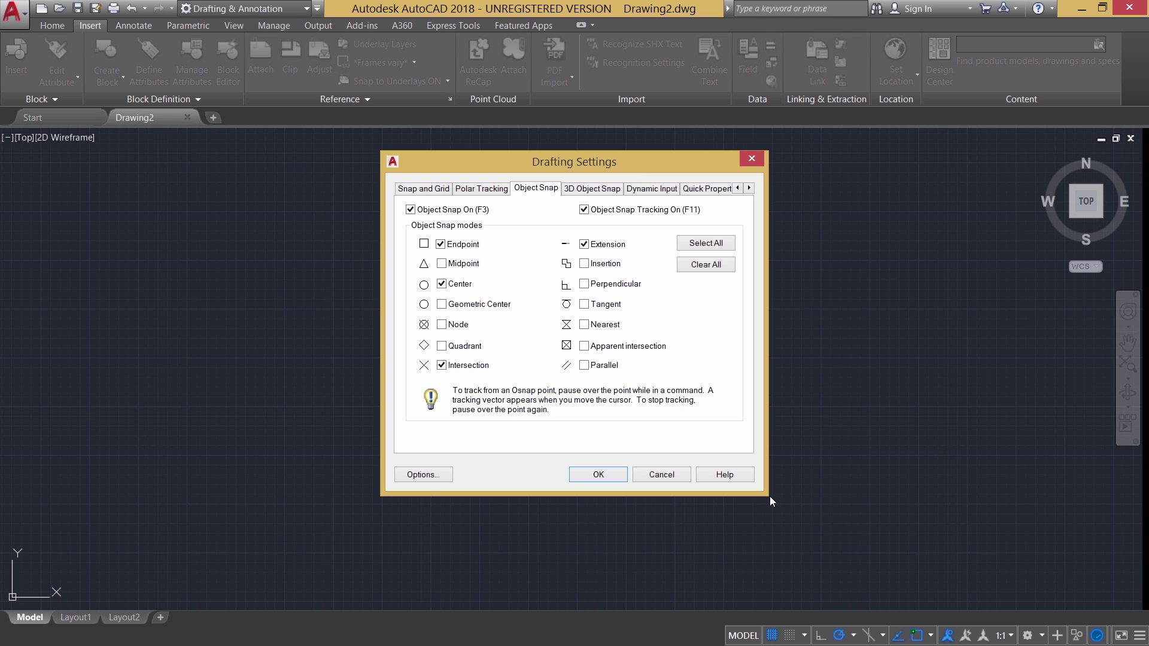
left_click_drag(768, 494, 901, 528)
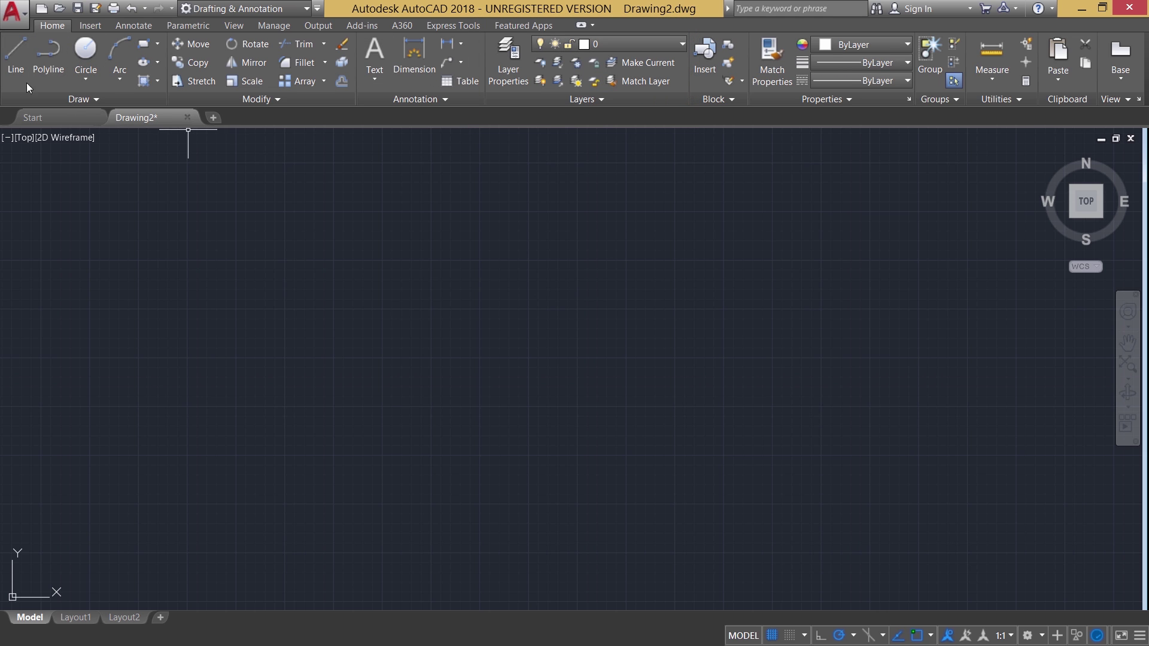
Add the Layer dropdown to the Quick Access Toolbar from its customization list.
left_click(88, 29)
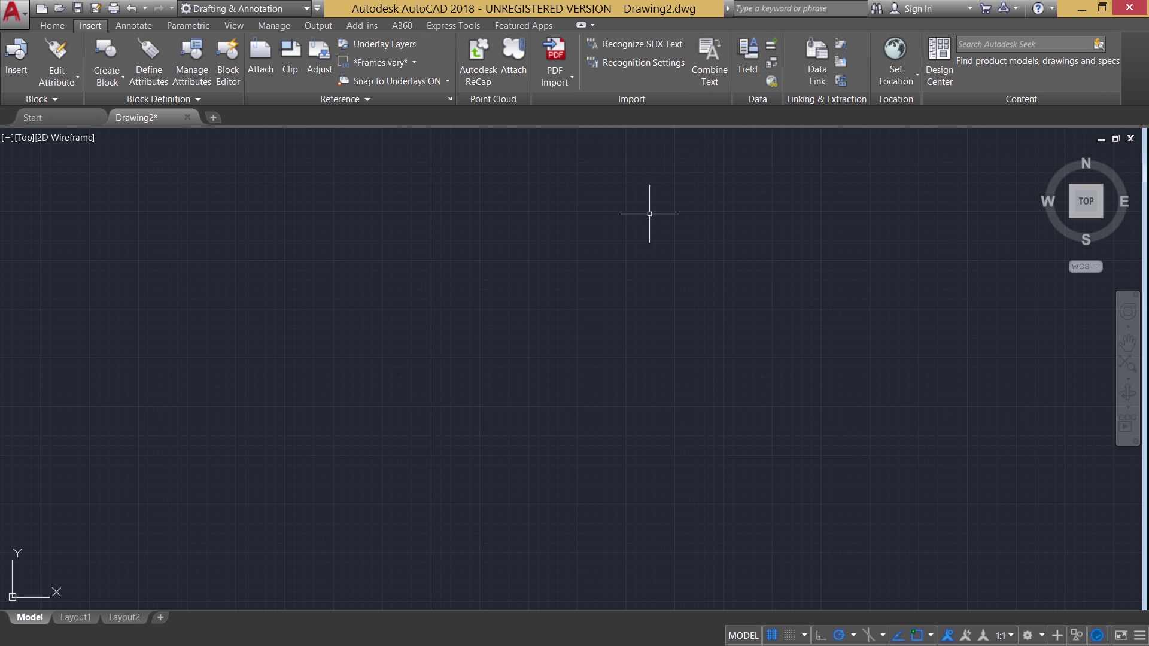
left_click(53, 26)
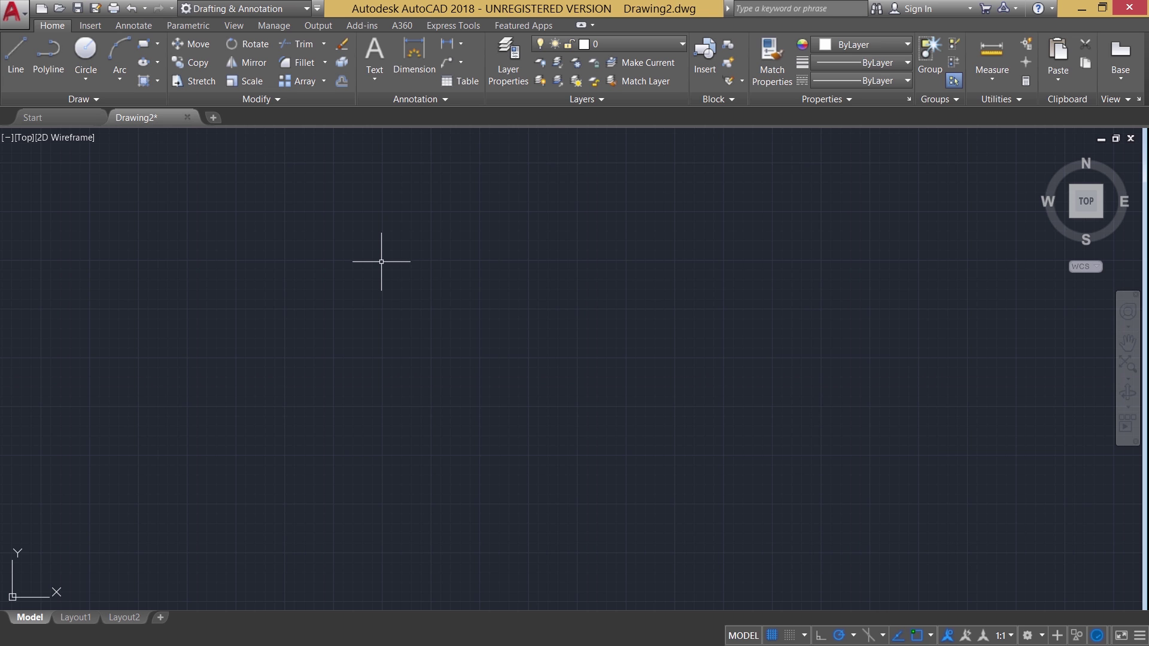
left_click(318, 9)
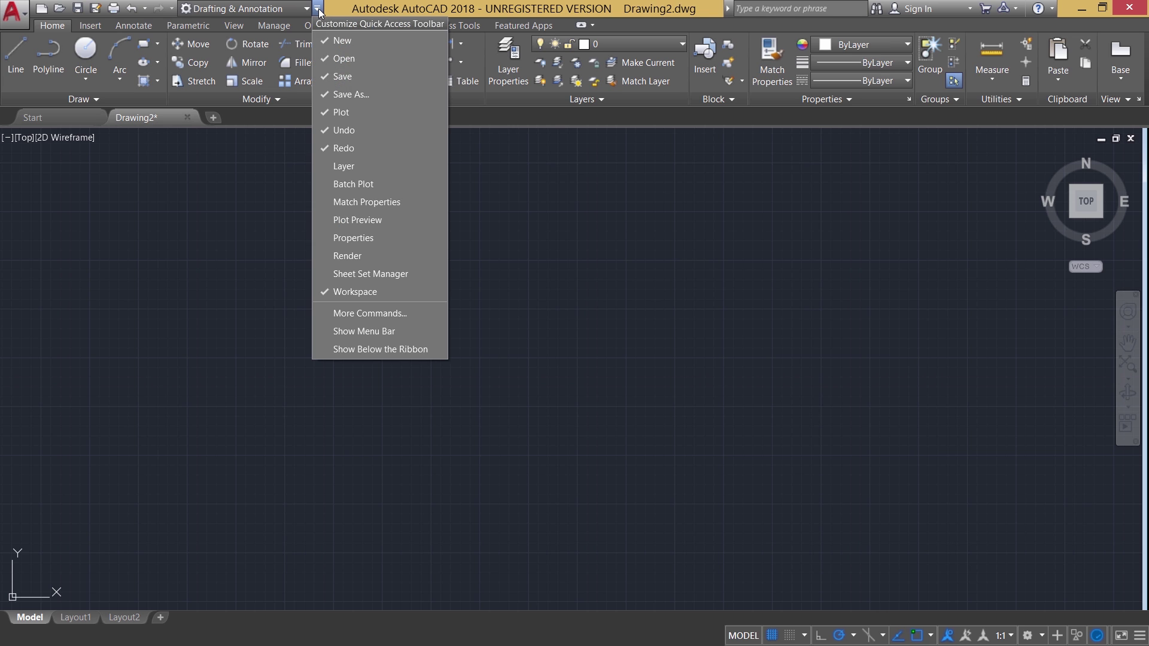
left_click(361, 166)
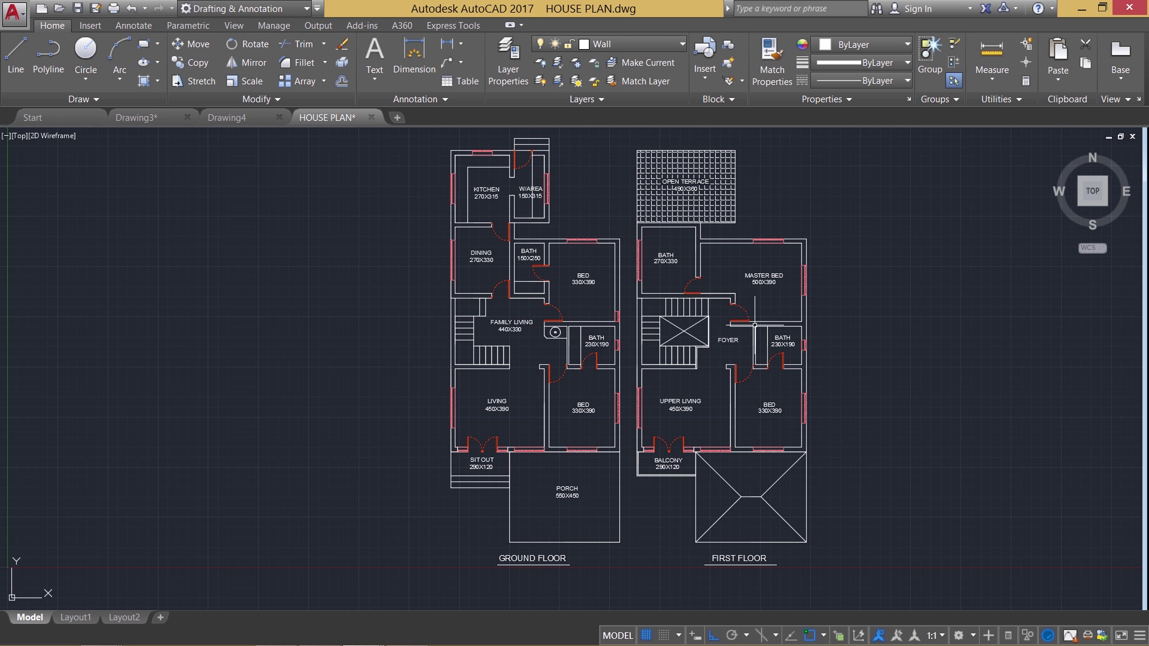
Create a new text style named 'my style' in the Text Style dialog.
scroll(721, 570, "up", 6)
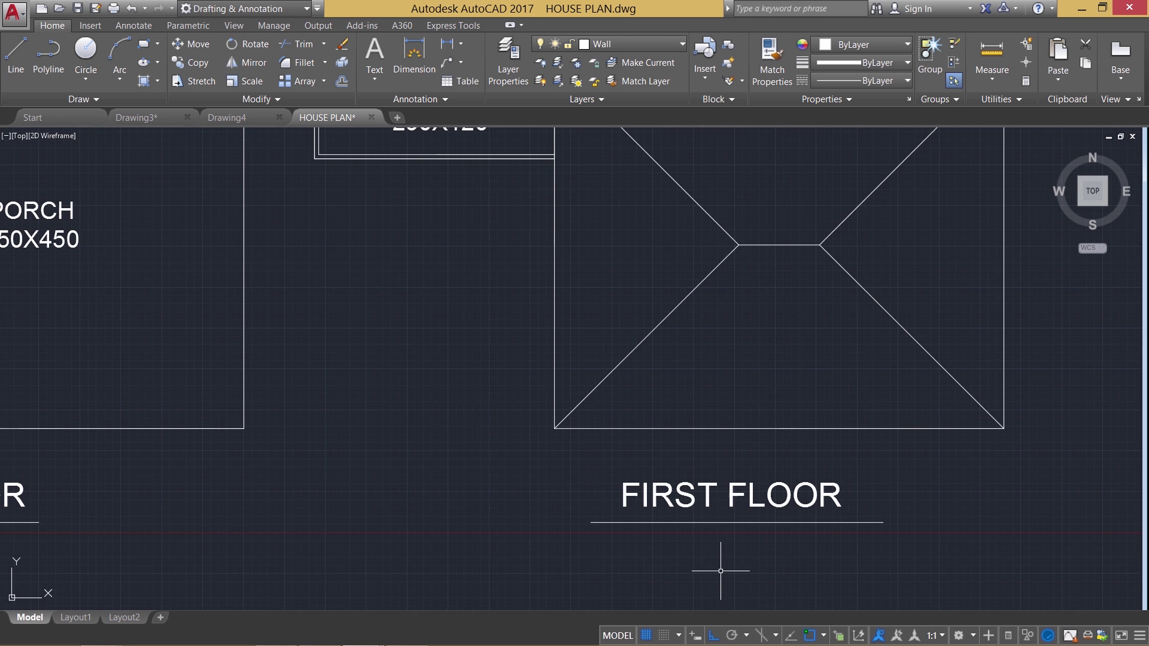
scroll(796, 539, "down", 2)
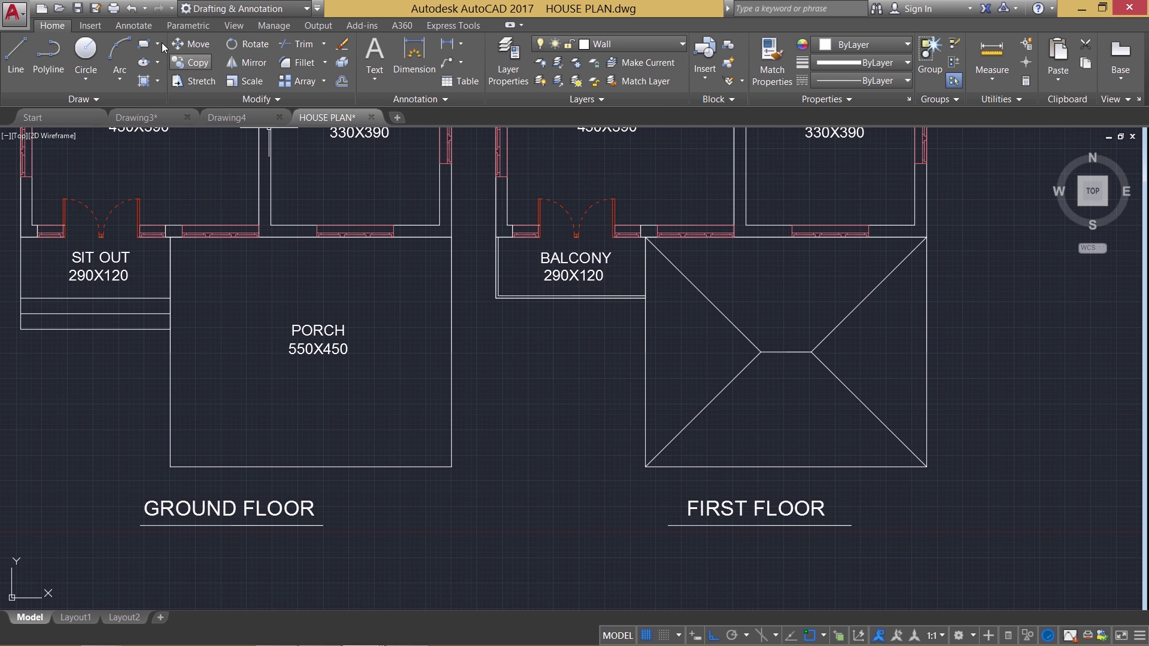
left_click(134, 25)
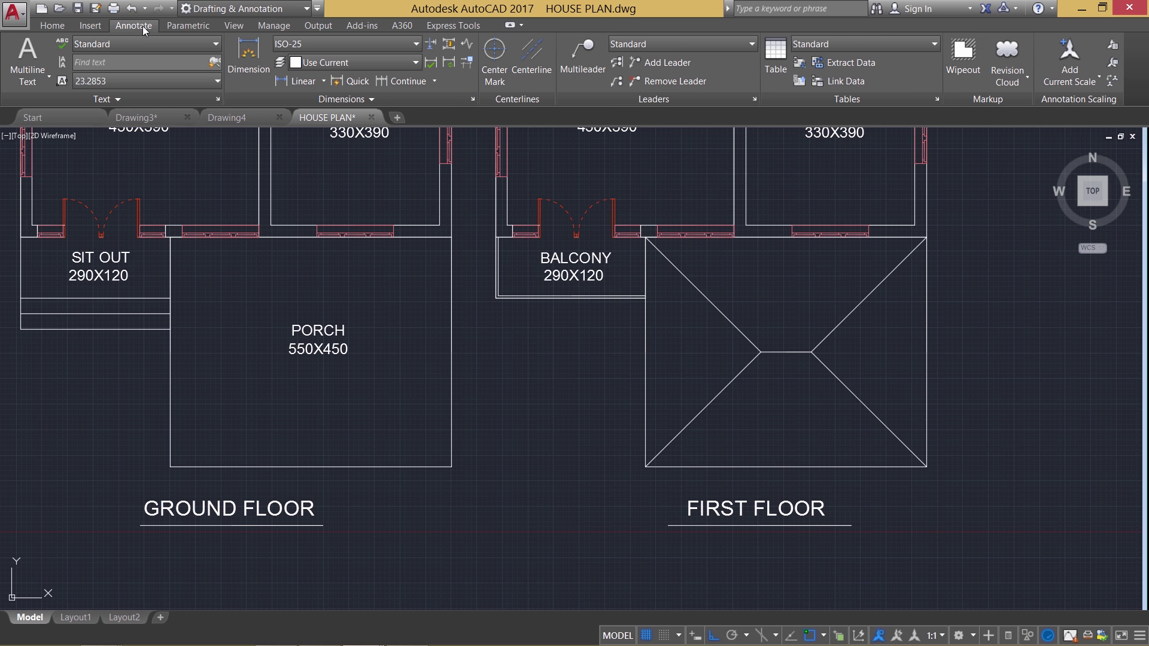
left_click(217, 99)
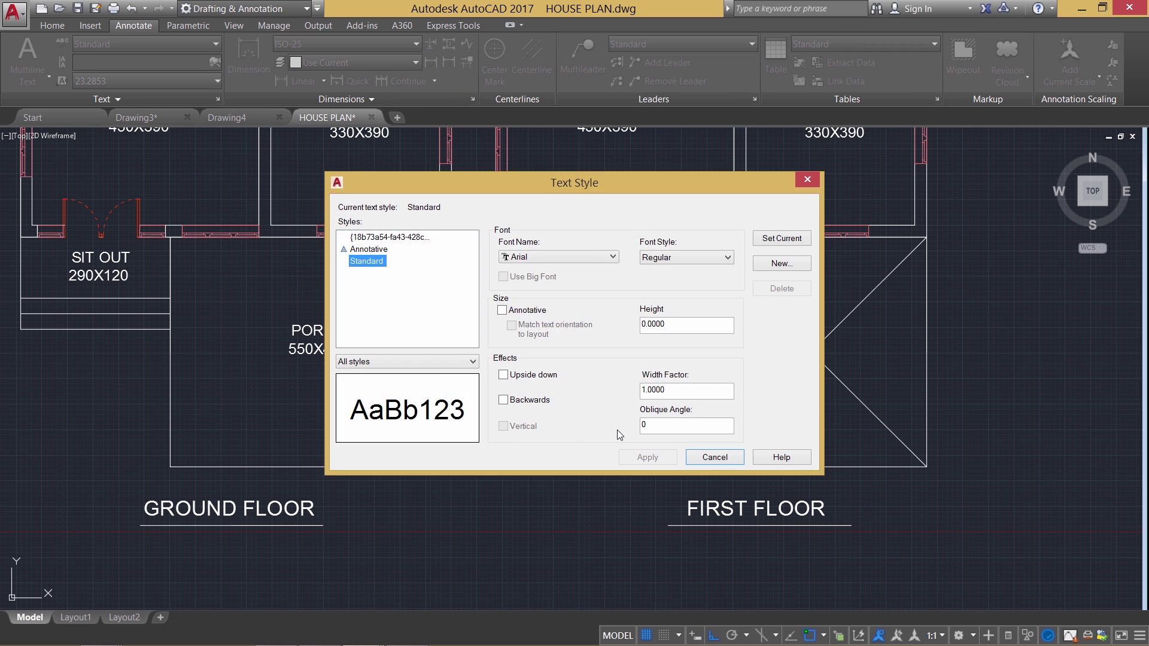
left_click(782, 264)
key("End")
key("shift+Home")
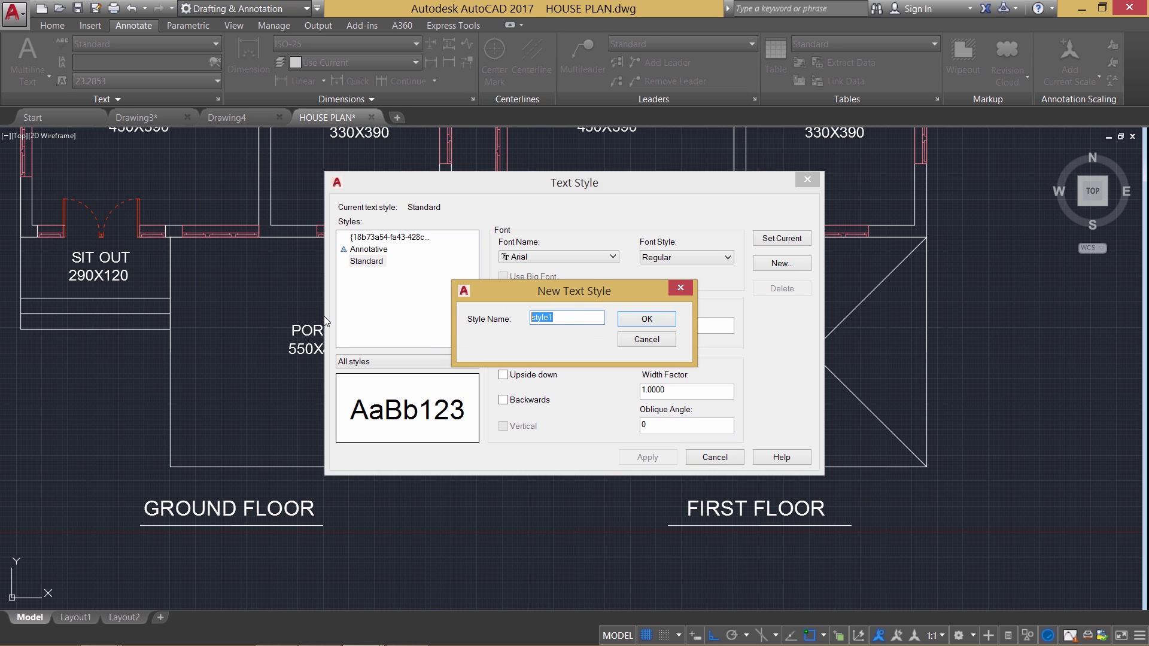
type("my")
key("Return")
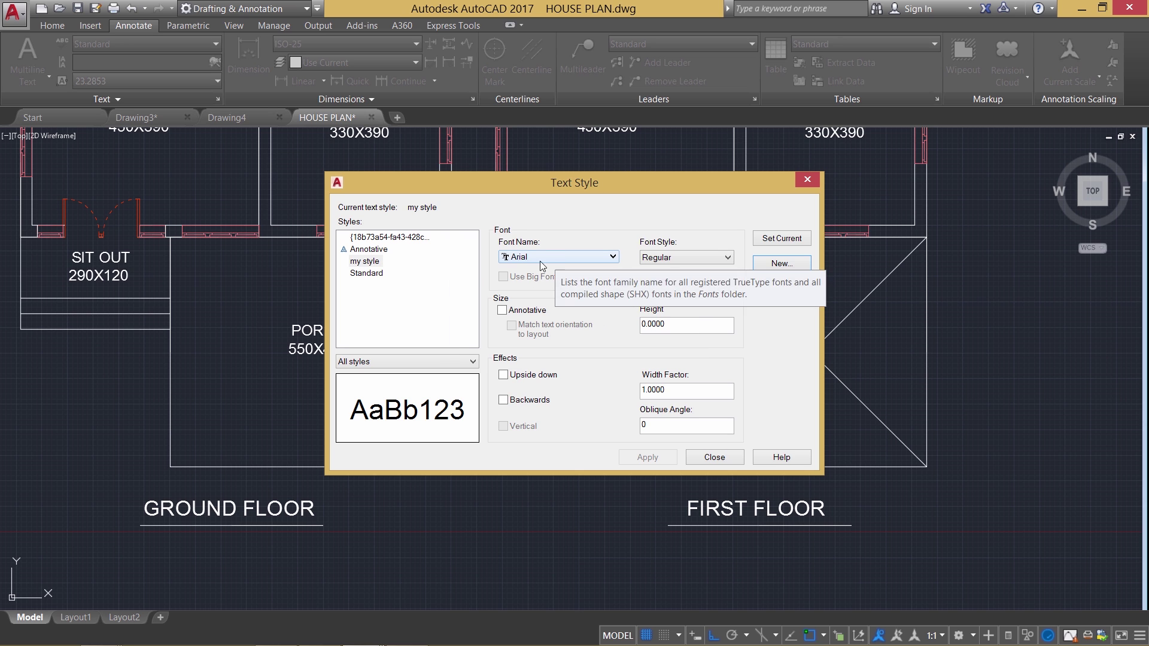
Set the style's font to aehalf.shx, apply it, and close the dialog.
double_click(587, 260)
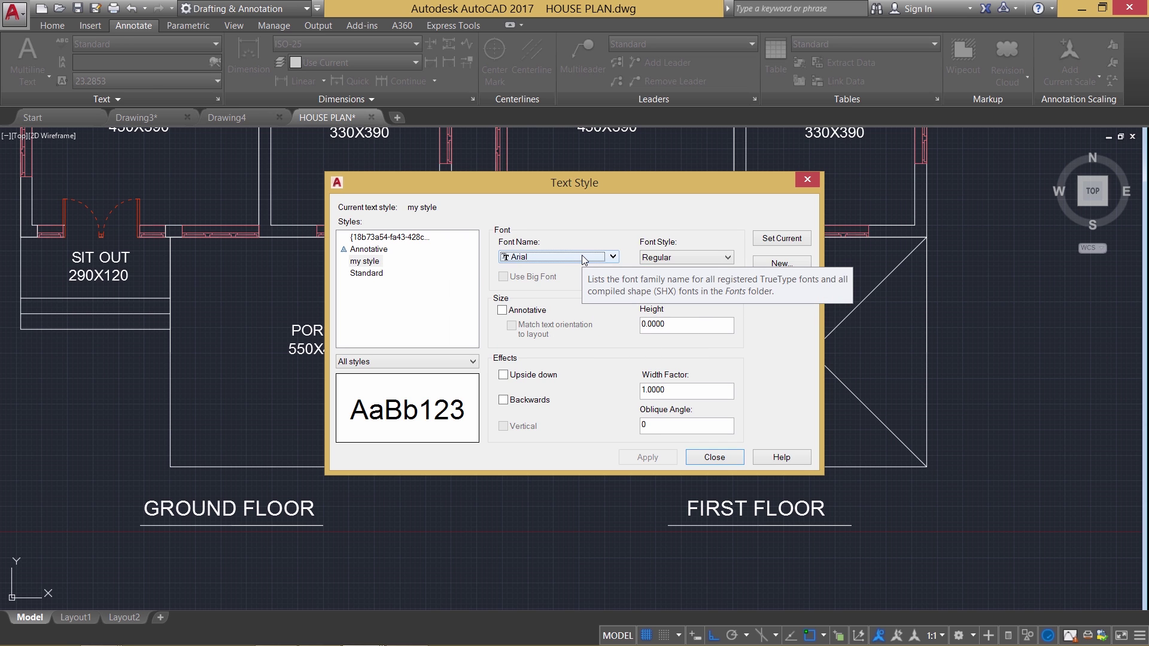
left_click(585, 259)
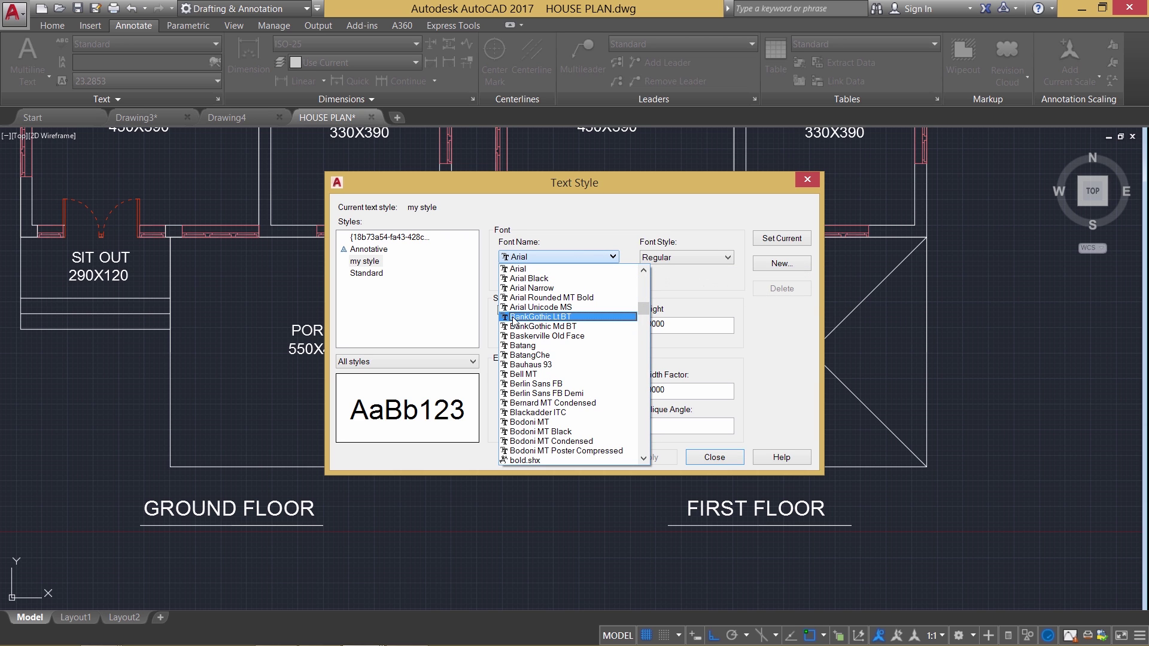
mouse_move(643, 309)
left_mouse_down()
mouse_move(644, 331)
mouse_move(644, 305)
left_mouse_up()
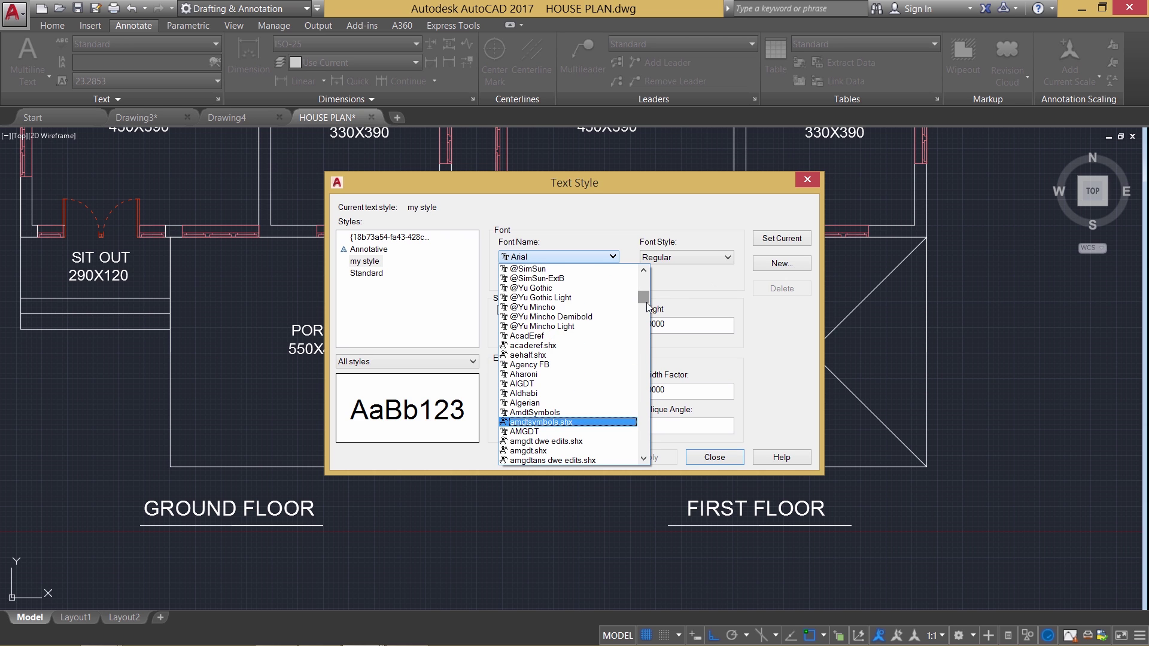
left_click(548, 356)
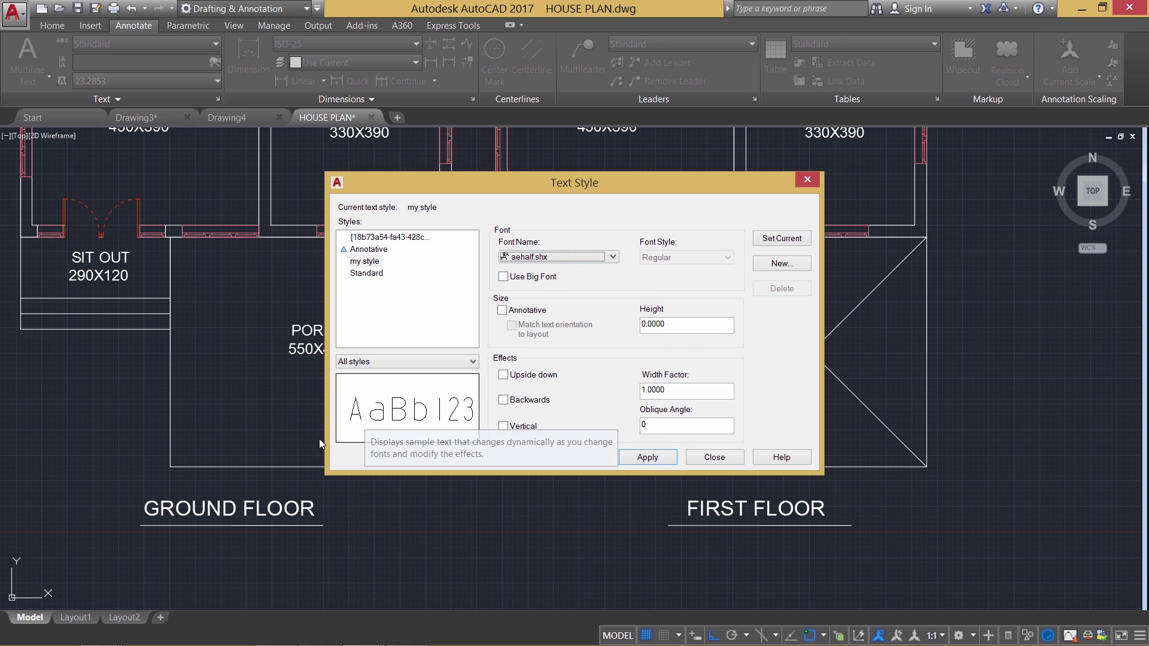
left_click(645, 461)
left_click(706, 458)
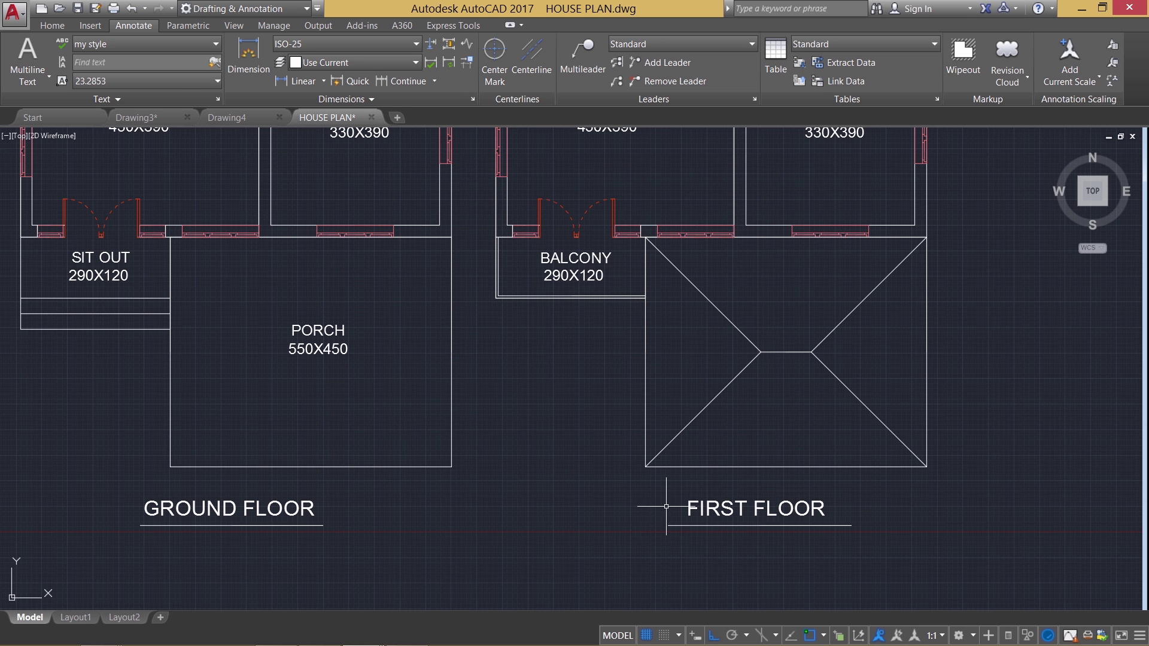
Change the FIRST FLOOR label's text style to 'my style' in Properties.
left_click(741, 504)
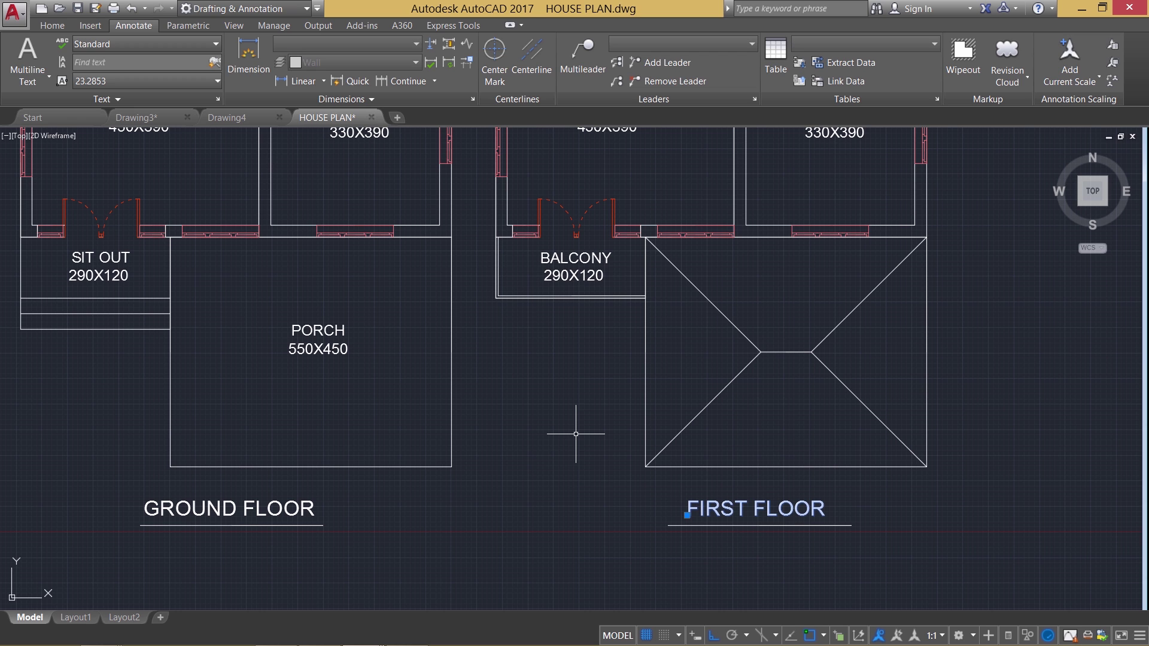
key("ctrl+1")
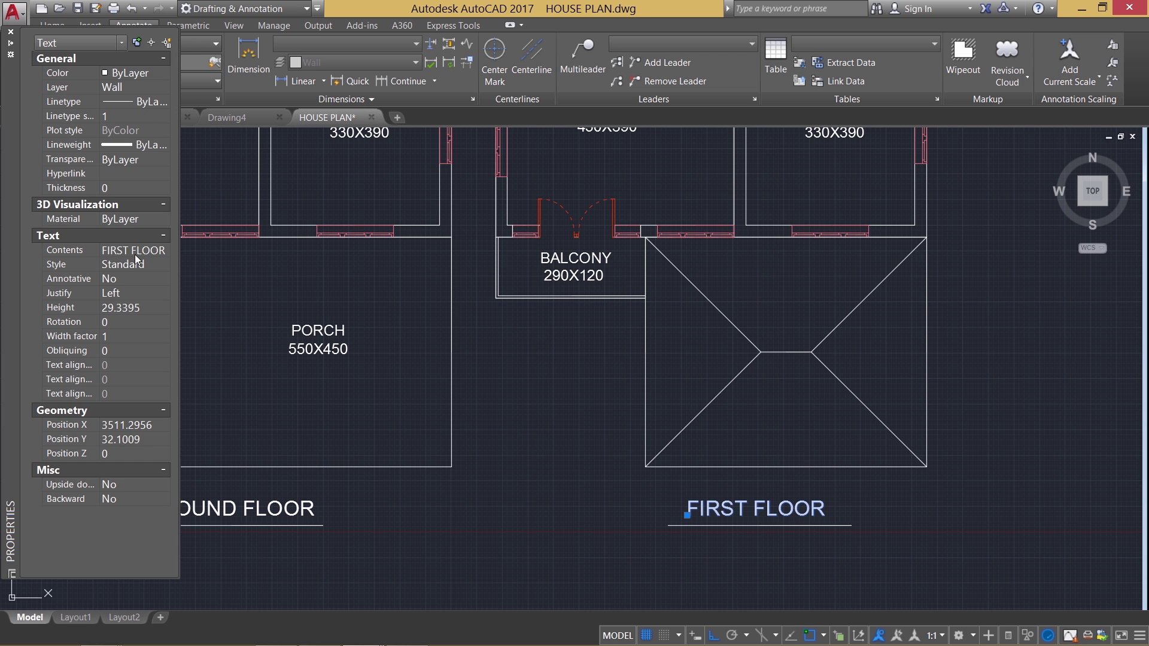
left_click(153, 265)
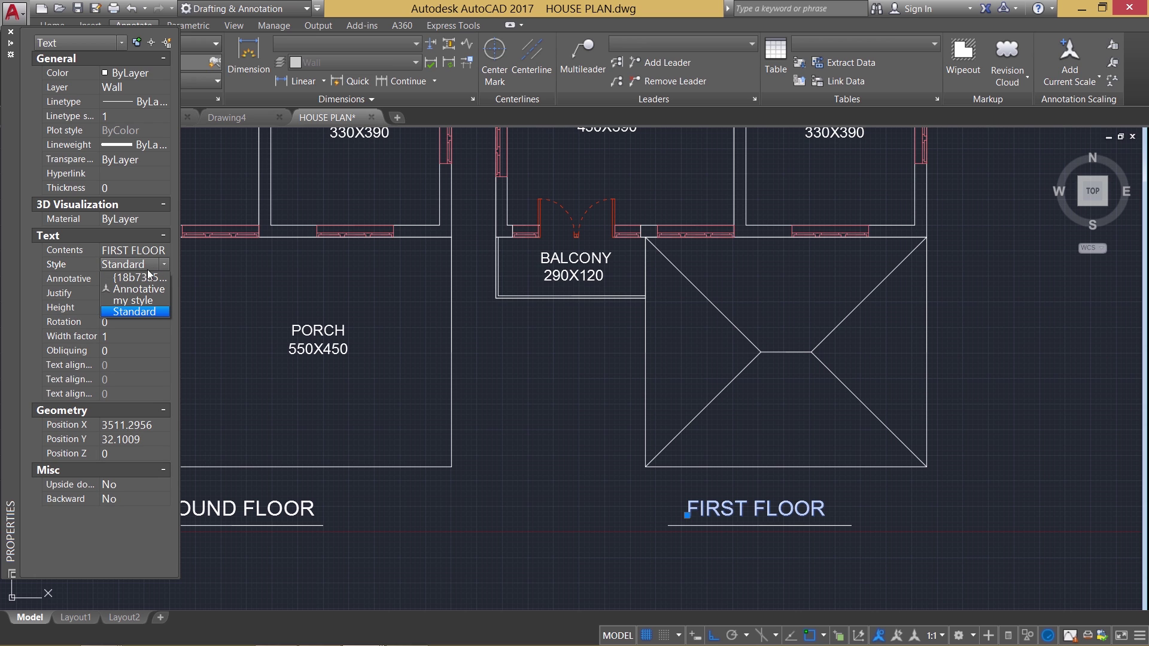
left_click(133, 300)
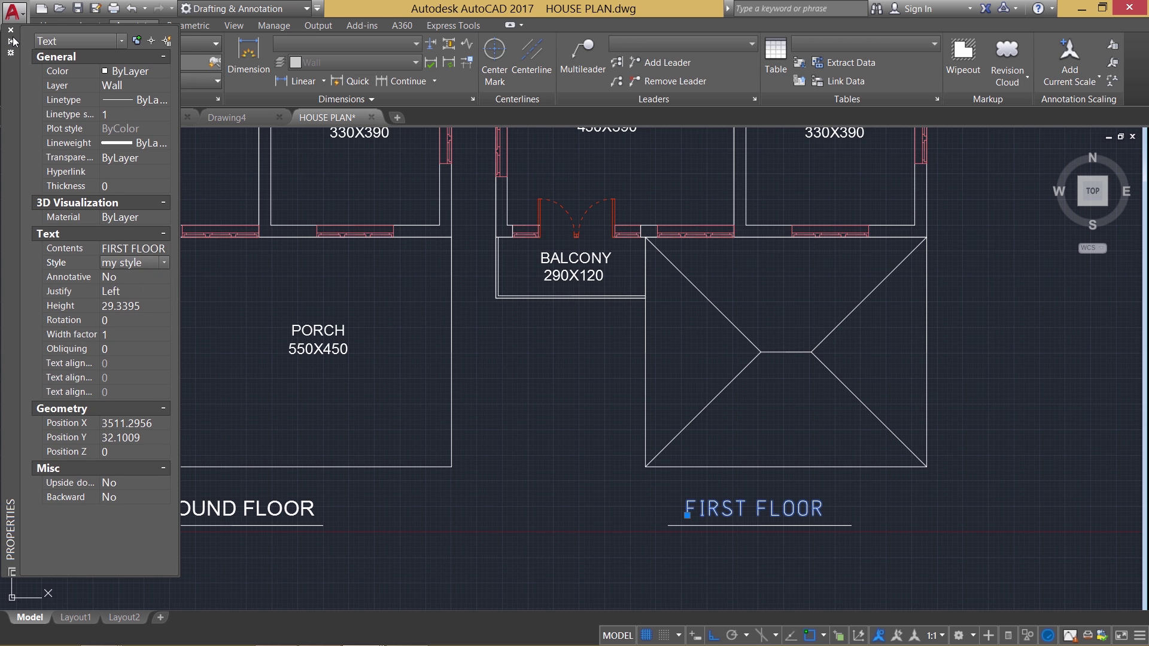
Start a single-sheet plot using the AutoCAD PDF (High Quality Print).pc3 plotter.
left_click(11, 30)
scroll(647, 473, "down", 5)
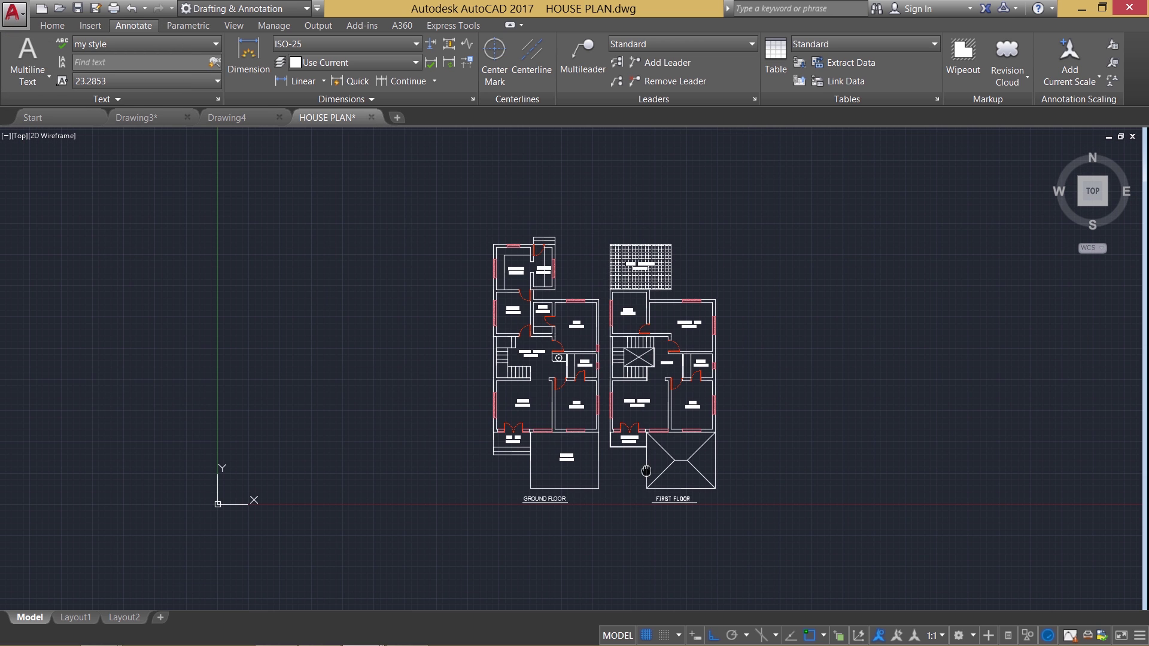
scroll(646, 471, "up", 3)
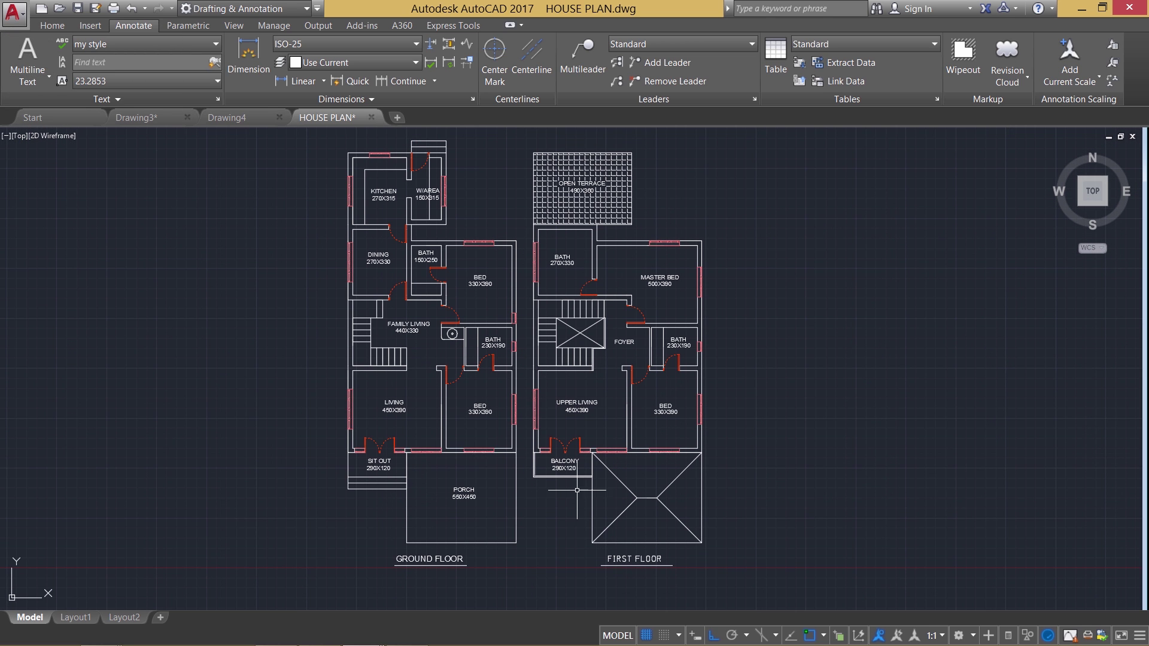
left_click(16, 23)
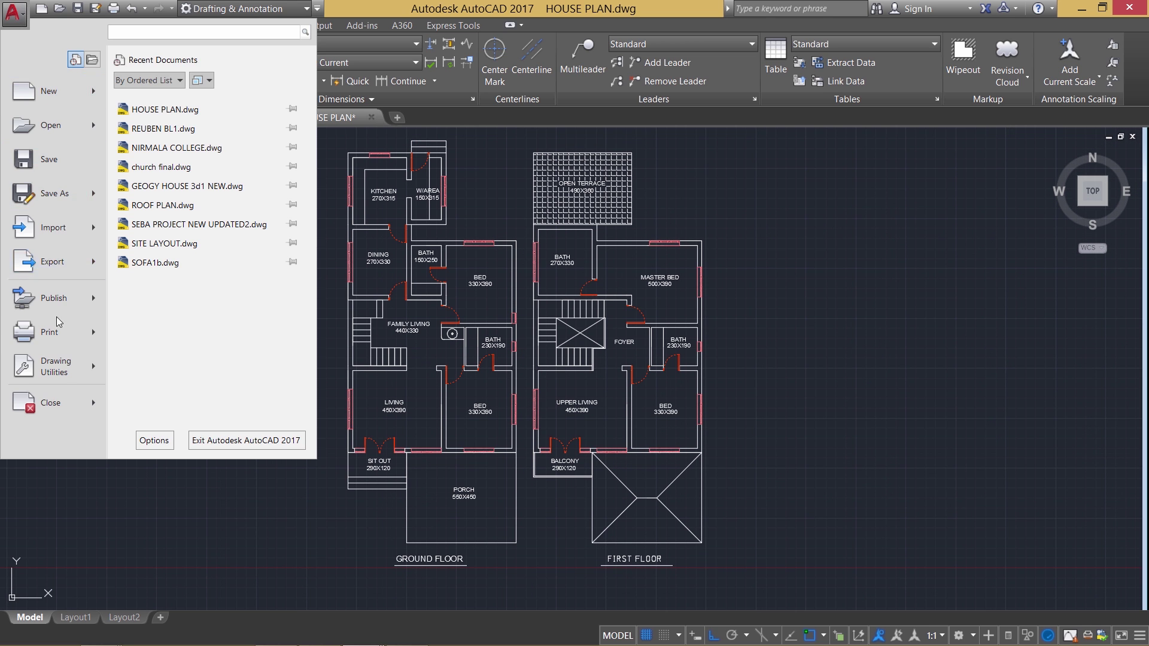
mouse_move(60, 328)
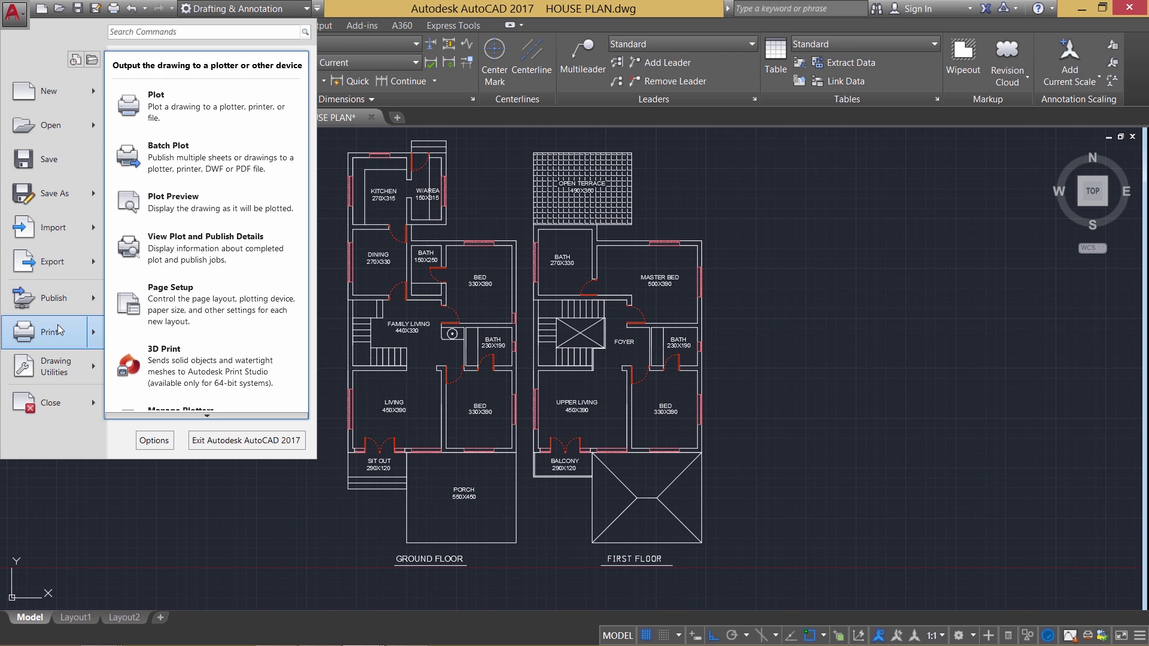
left_click(228, 97)
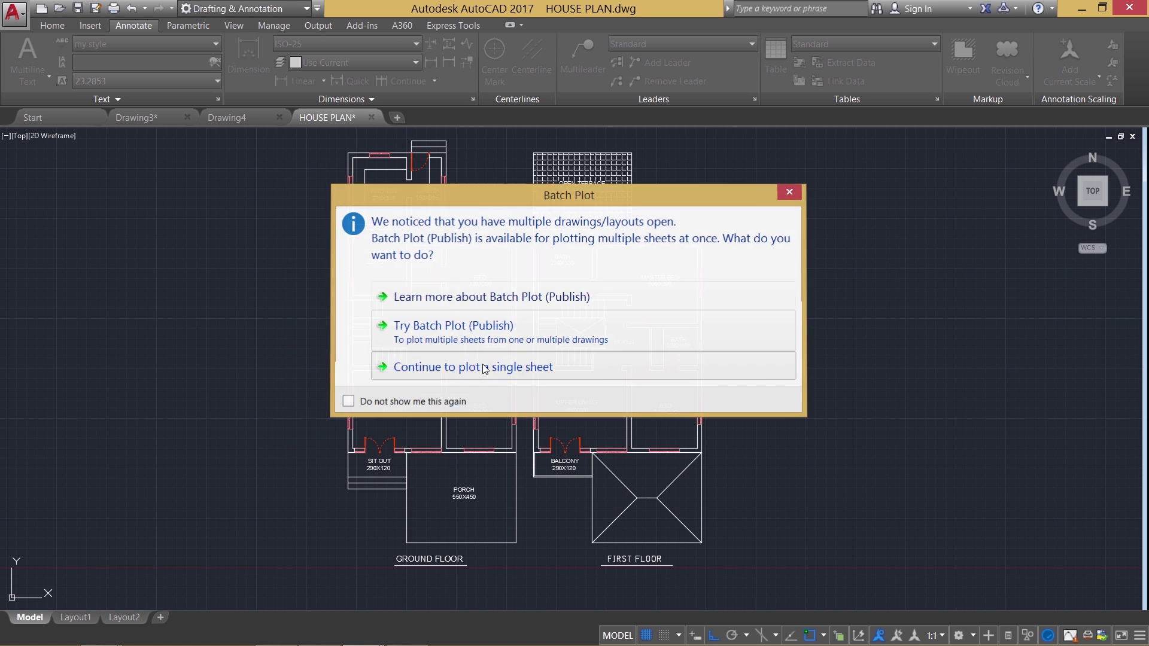
left_click(485, 368)
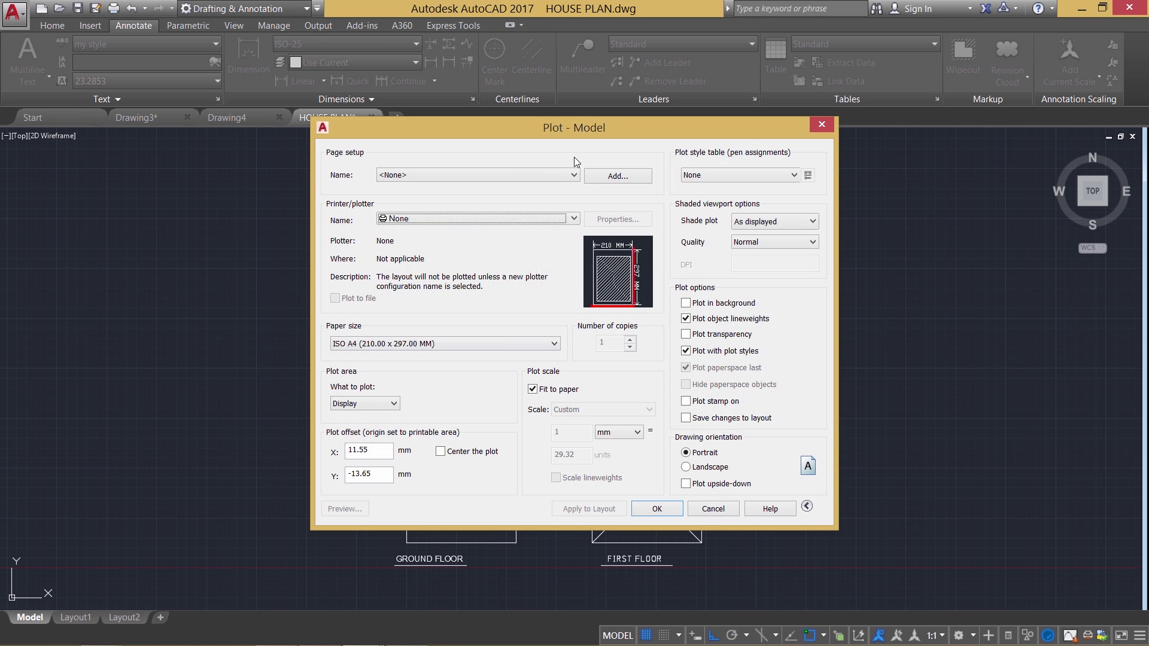
left_click(486, 219)
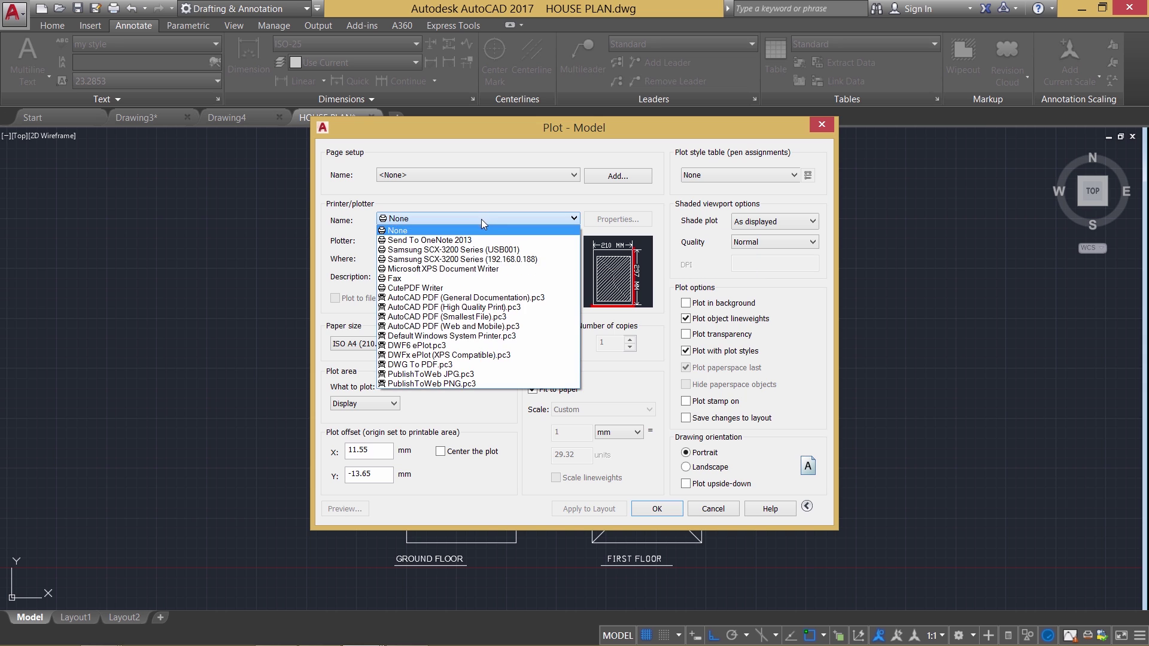
left_click(462, 308)
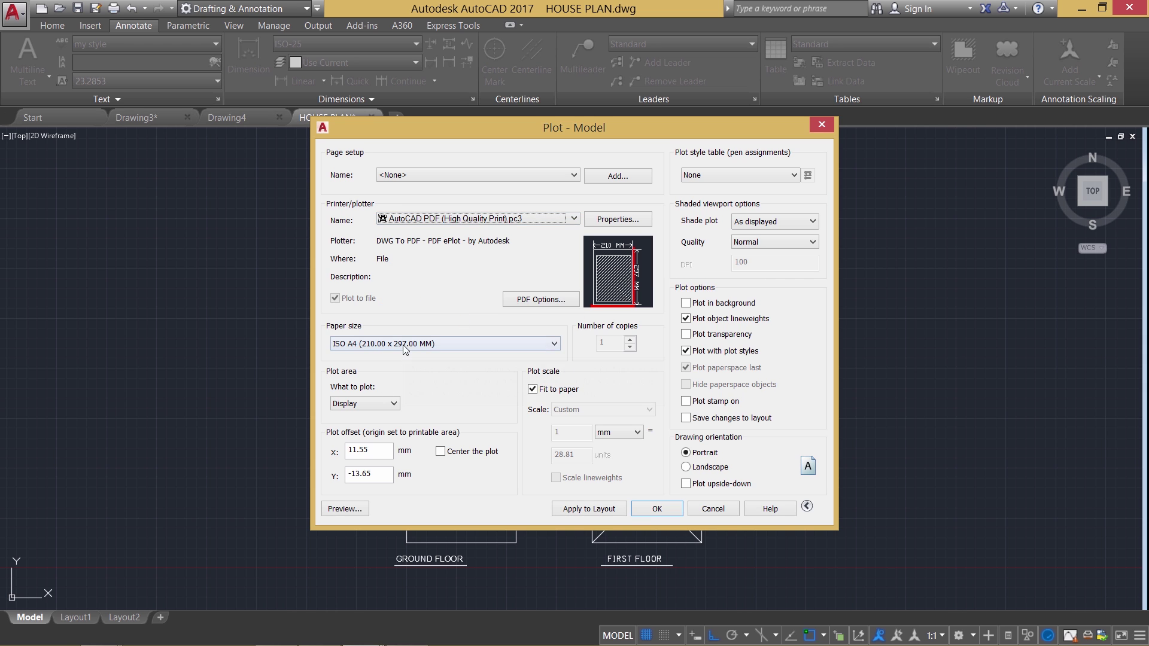
Set the plot area to a window around both floor plans and center the plot.
left_click(385, 404)
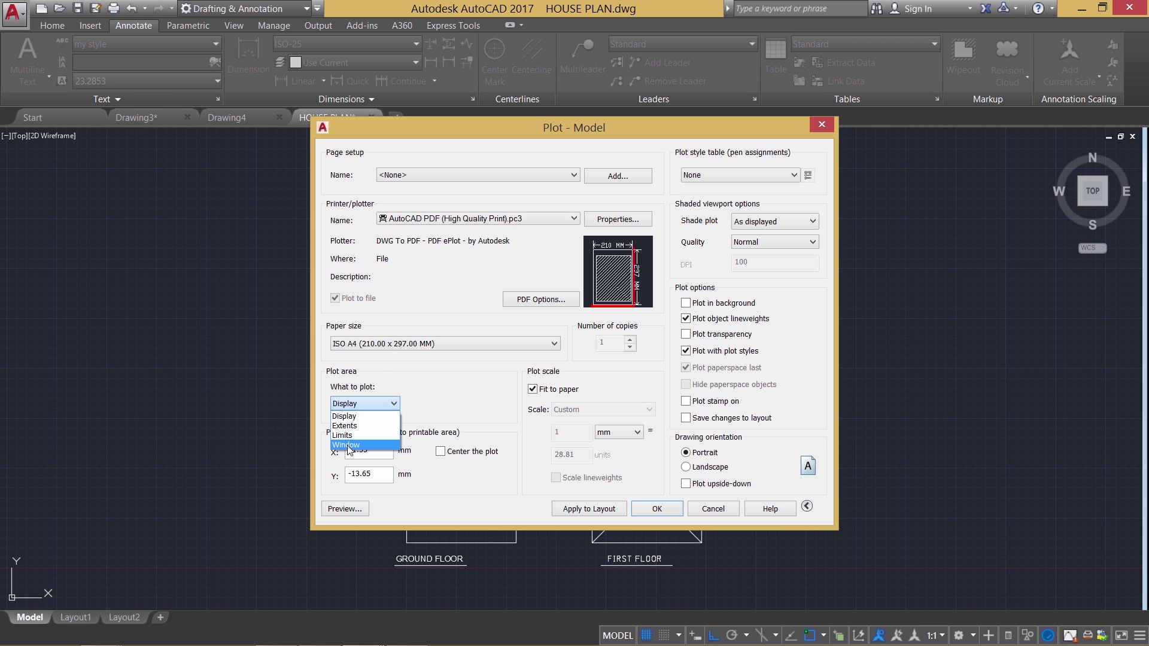
left_click(347, 446)
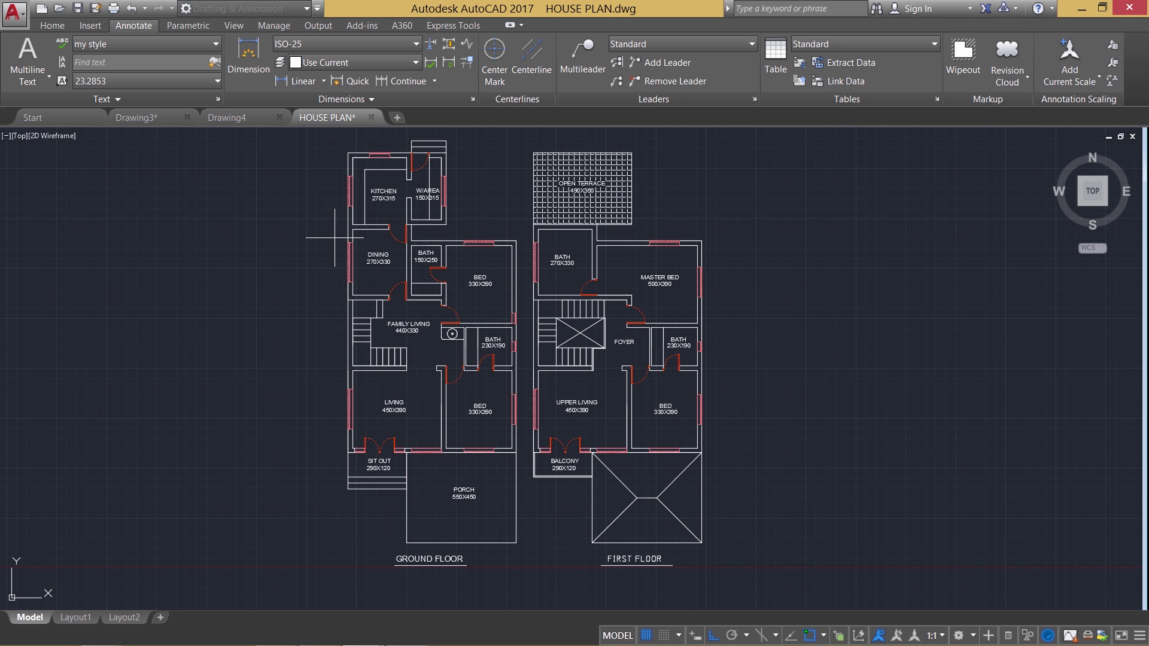
left_click(317, 134)
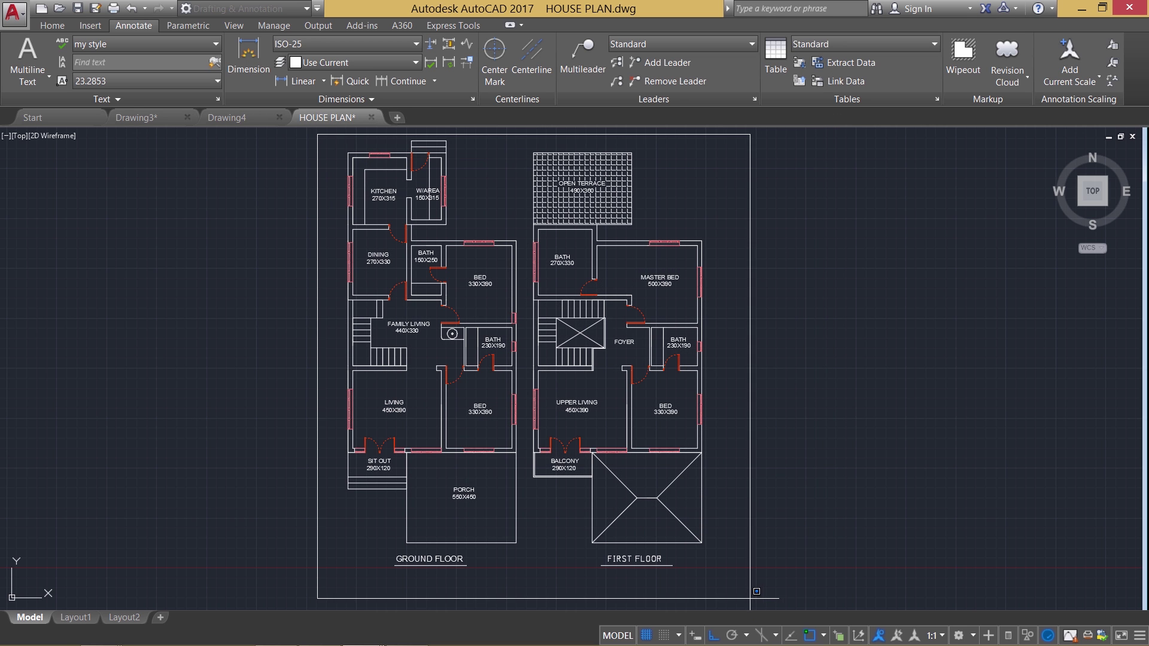
left_click(755, 610)
left_click(468, 453)
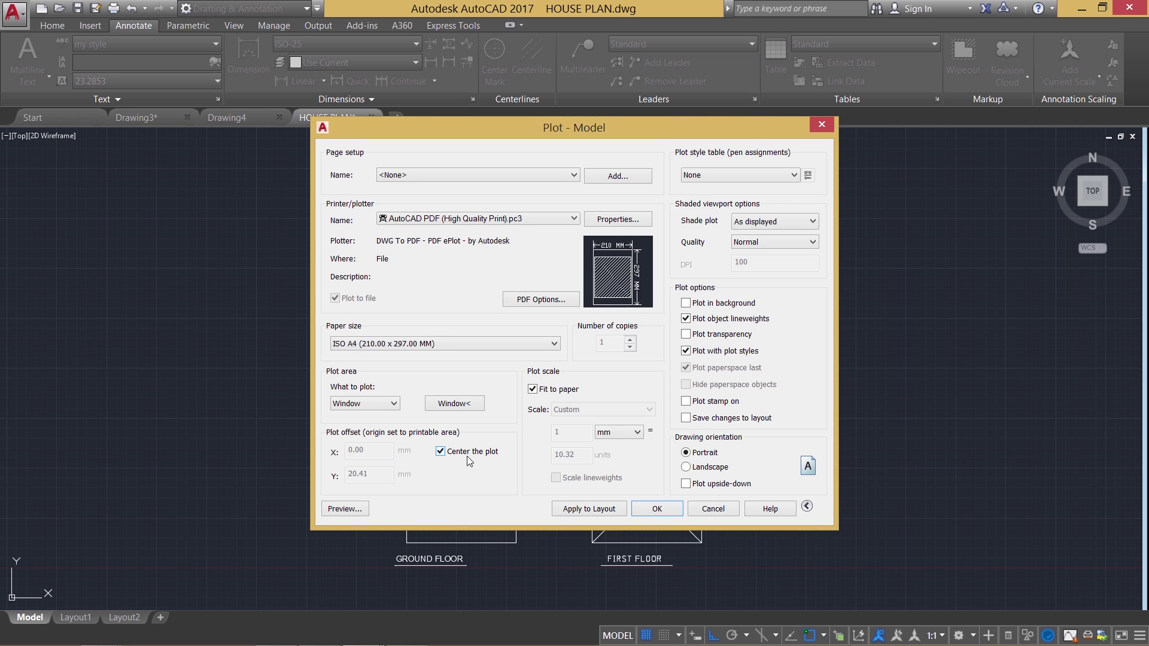
Preview the sheet, then plot and save it as HOUSE PLAN-Model.pdf.
left_click(354, 511)
right_click(515, 383)
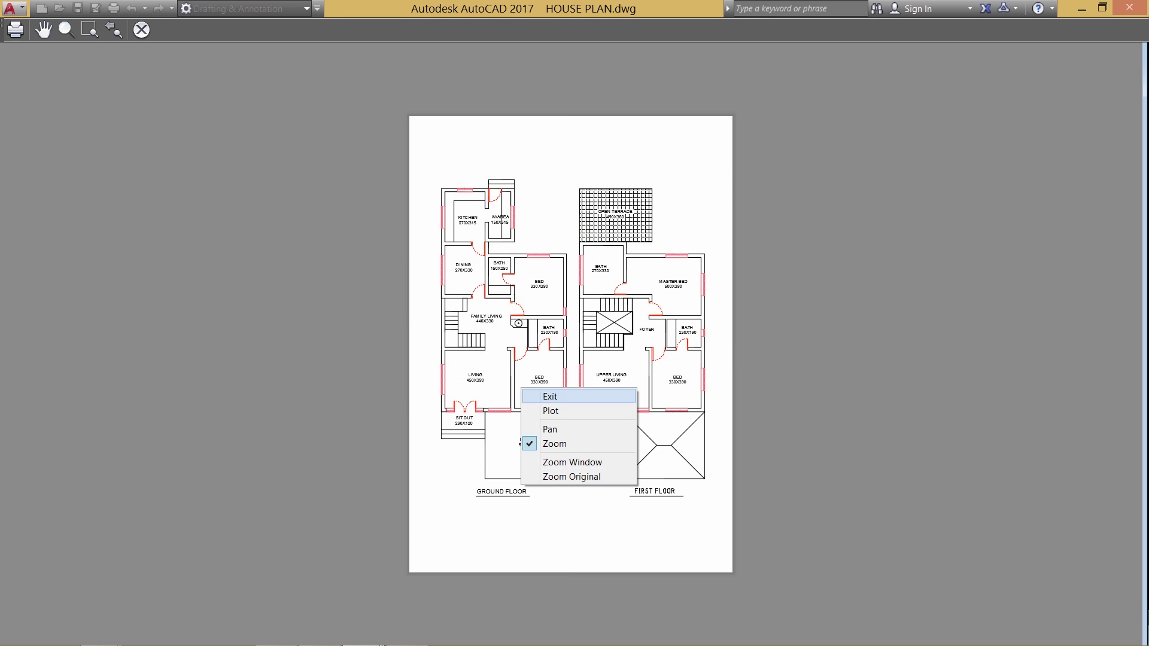
left_click(540, 395)
left_click(656, 510)
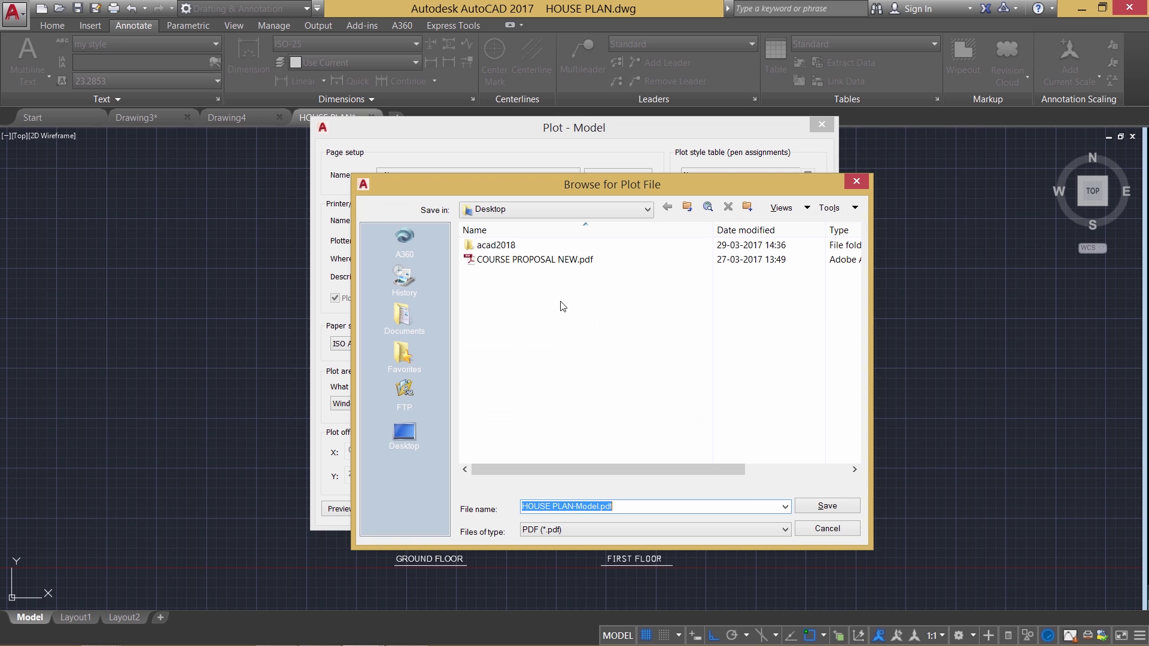
left_click(805, 510)
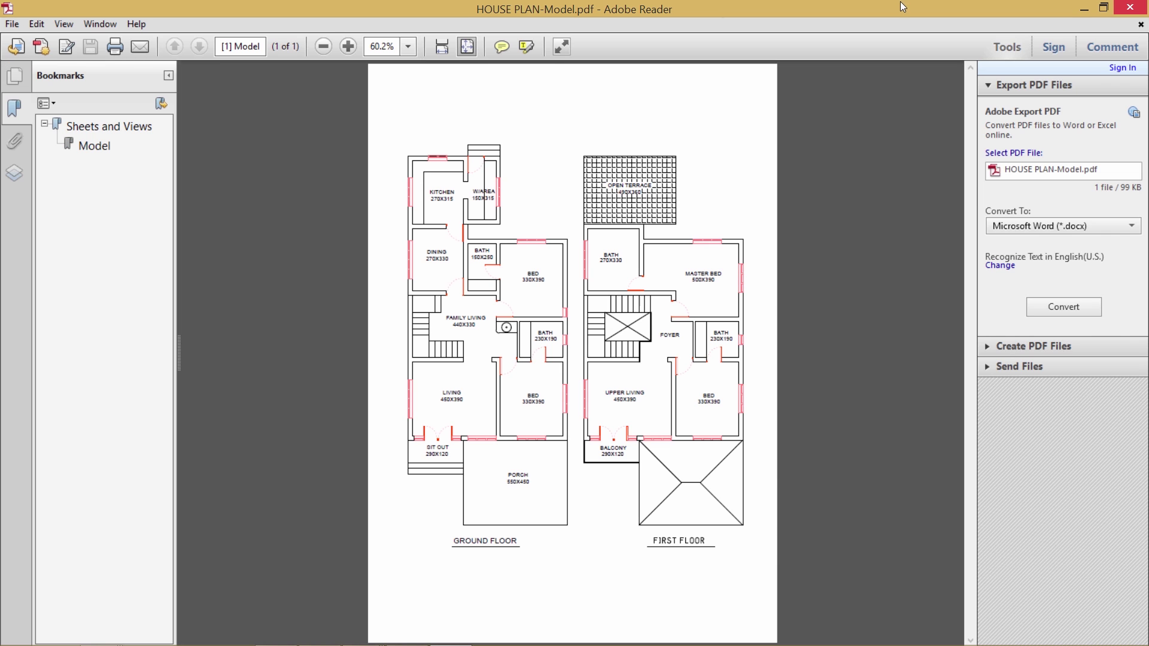
left_click(1130, 7)
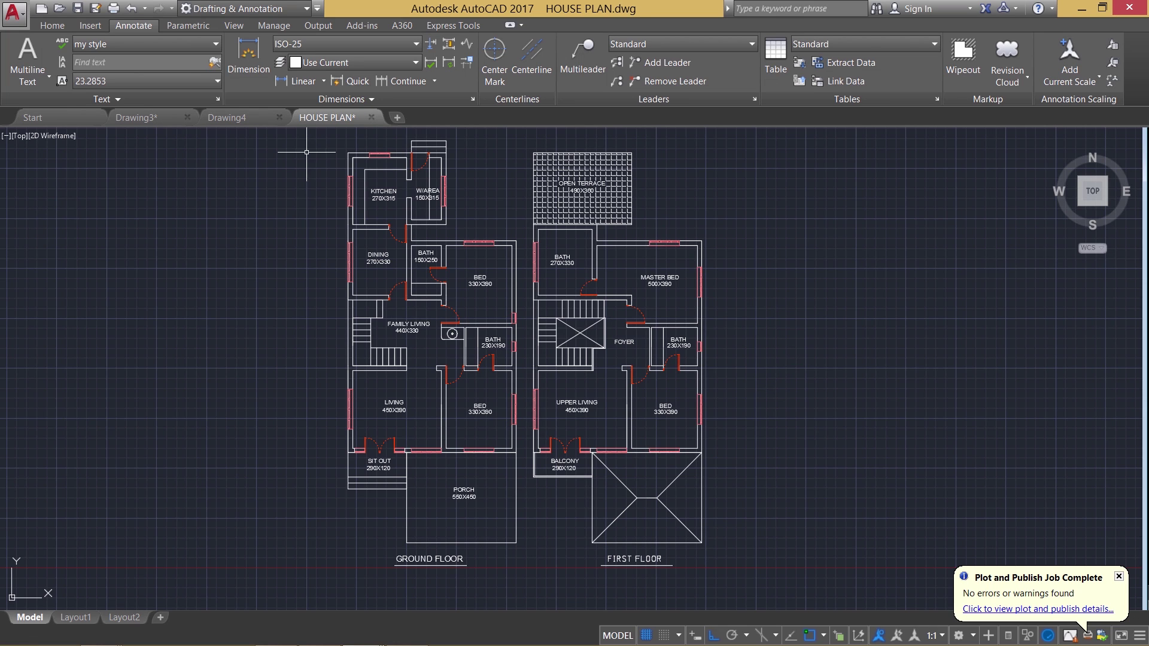
Start a new drawing and import HOUSE PLAN-Model.pdf into it with default settings.
left_click(397, 118)
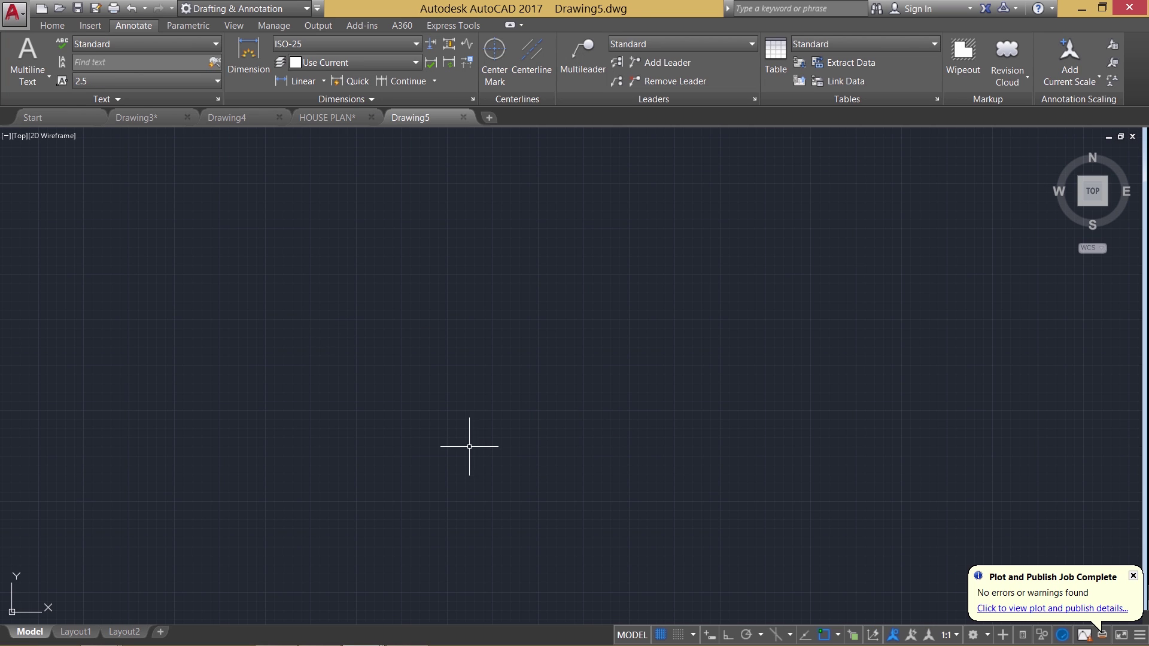
left_click(12, 19)
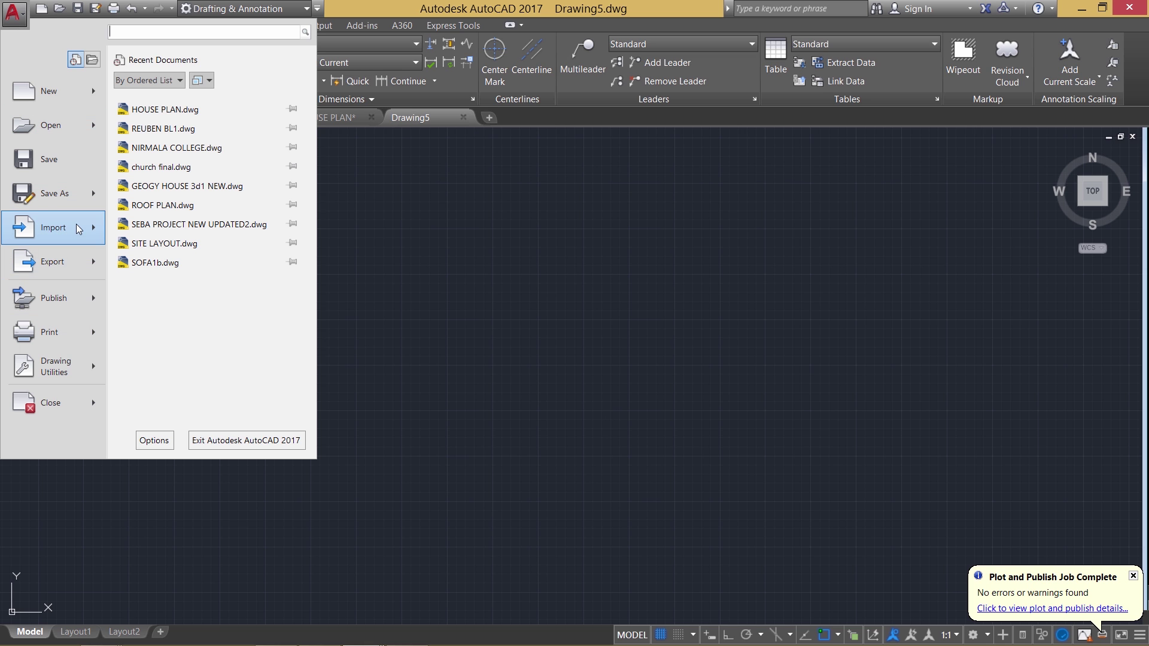
mouse_move(80, 228)
left_click(157, 107)
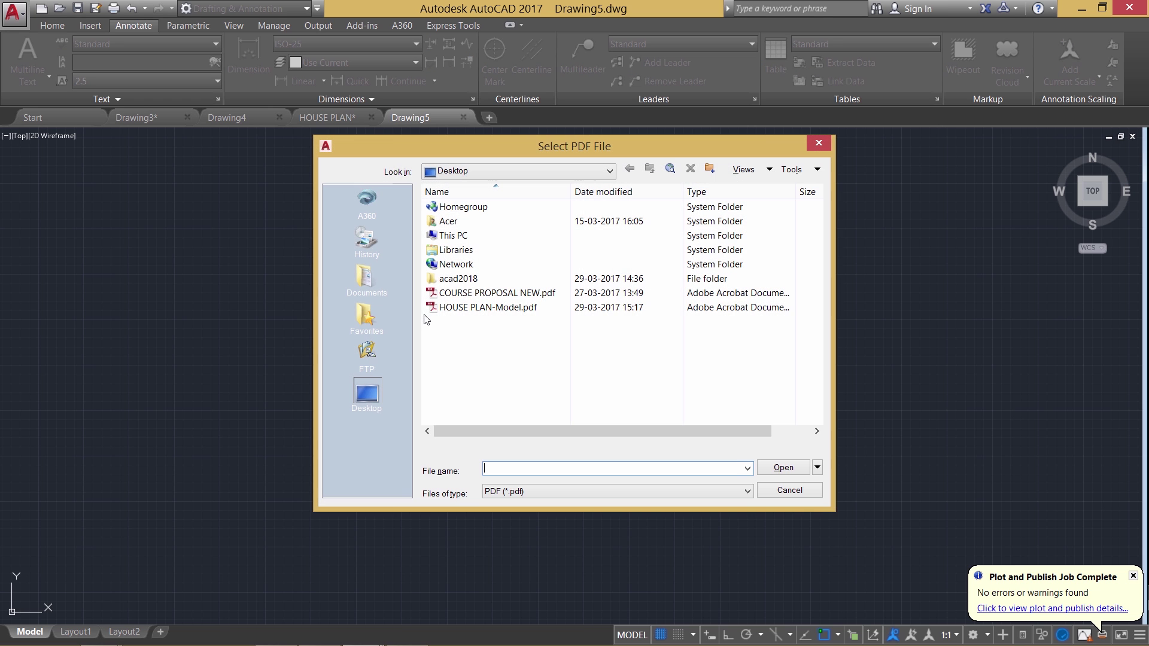
left_click(474, 308)
left_click(797, 470)
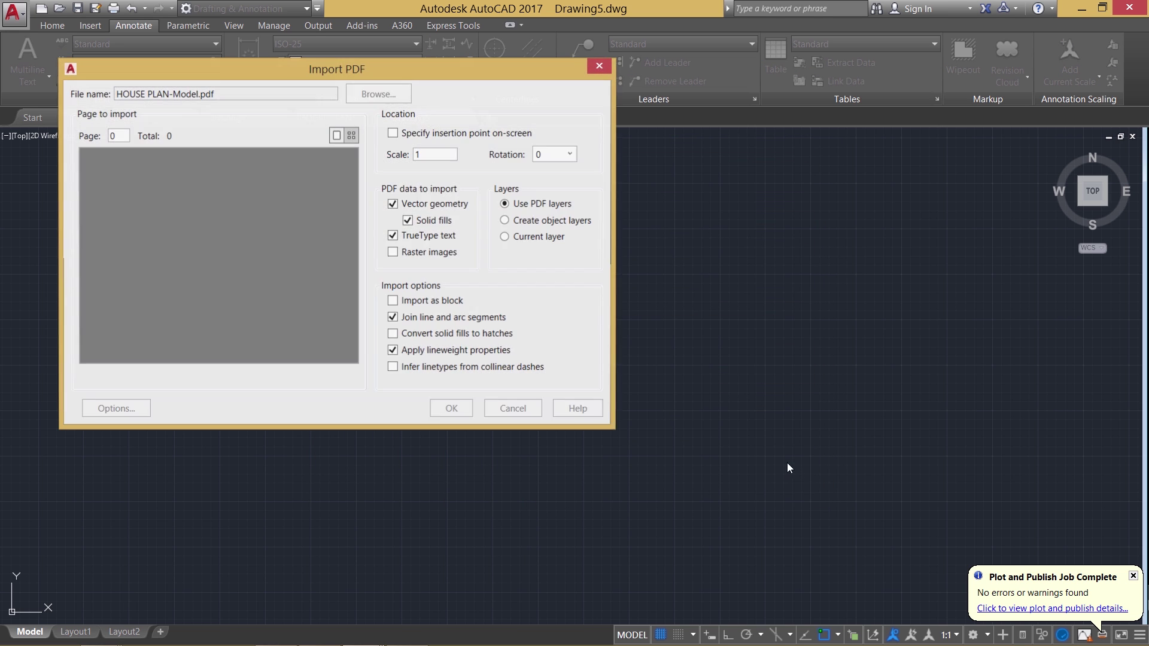
left_click(459, 413)
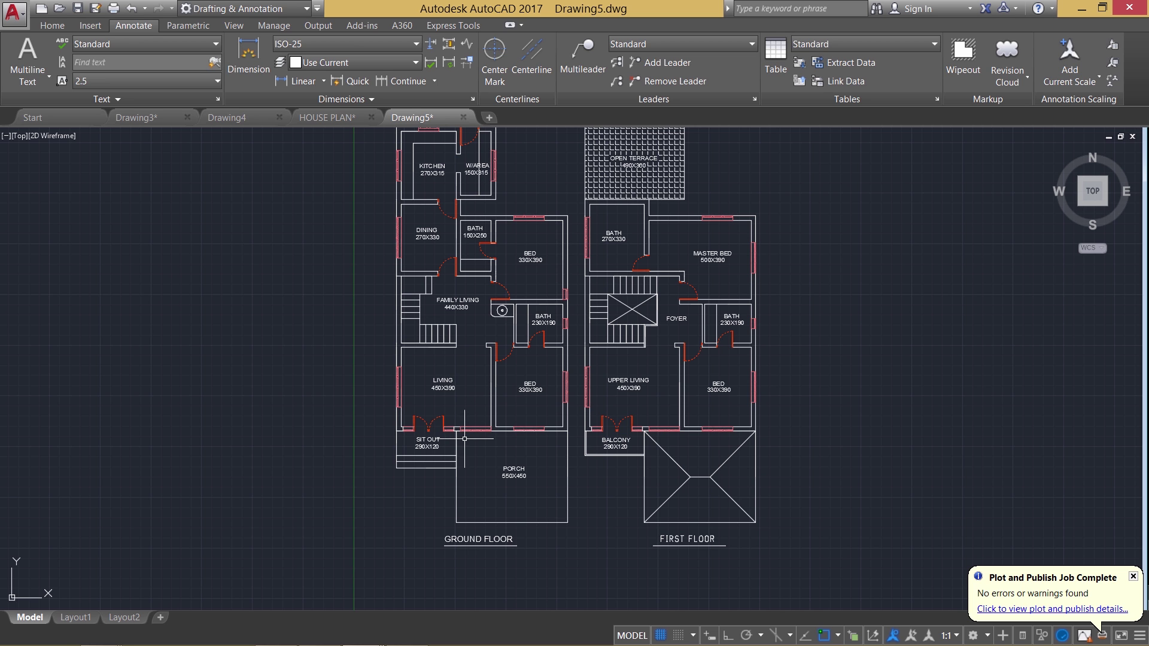
Zoom in to confirm GROUND FLOOR is text, then pan and zoom onto the FIRST FLOOR linework.
scroll(521, 544, "up", 5)
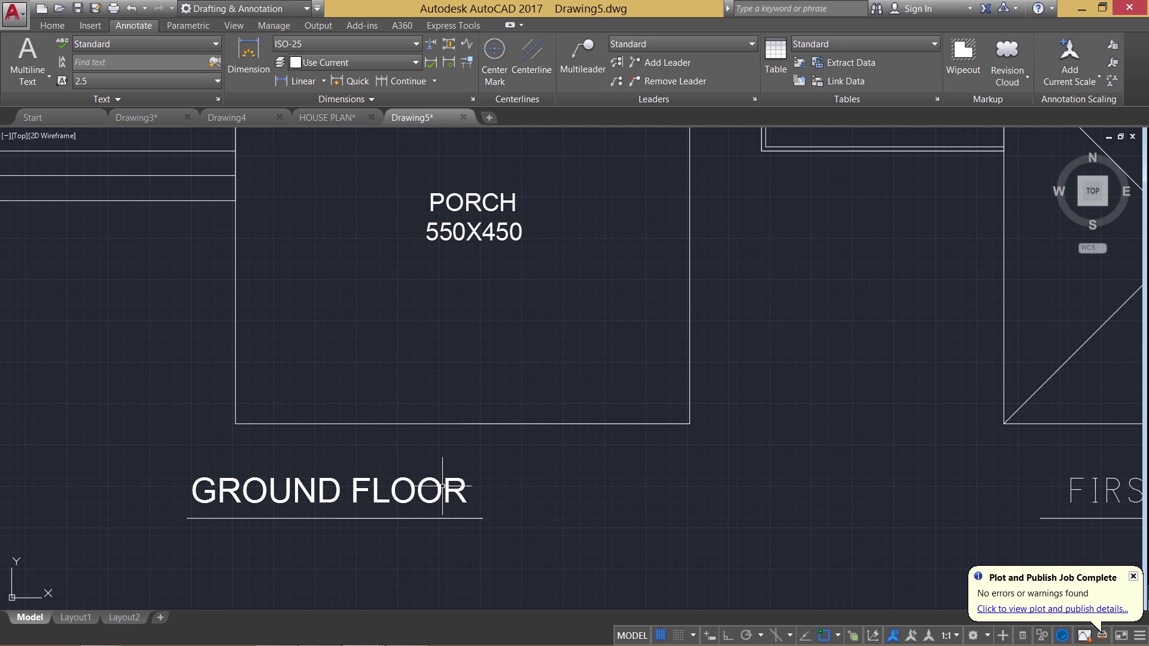
left_click(441, 486)
key("Escape")
middle_click_drag(942, 506, 523, 487)
scroll(649, 488, "up", 2)
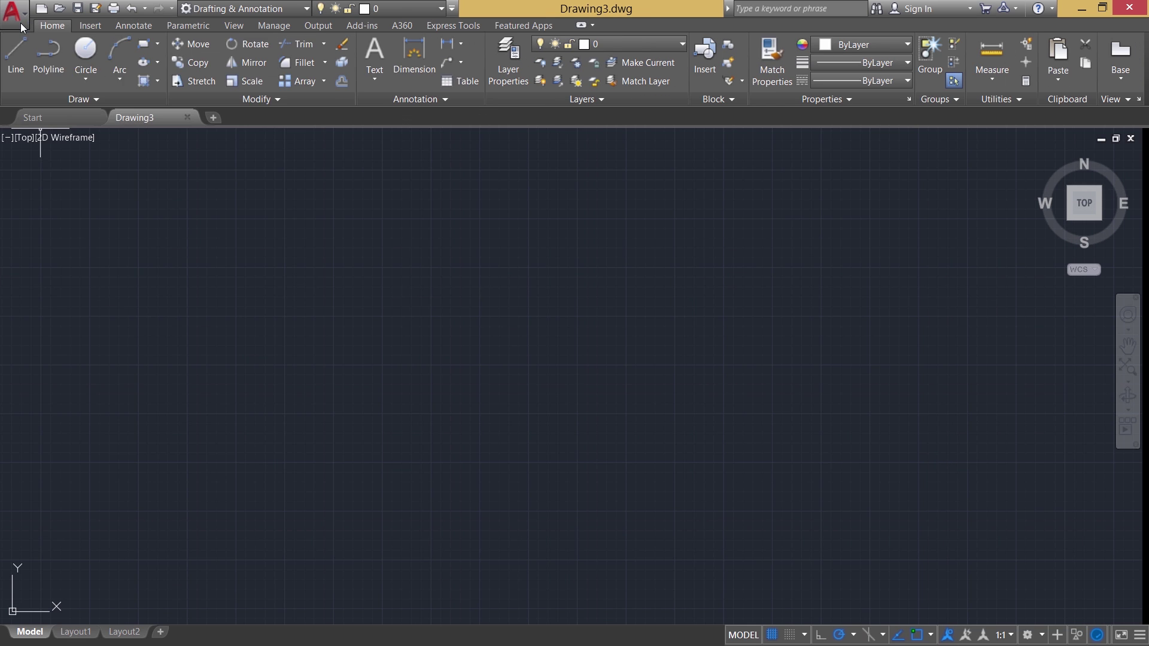
Import HOUSE PLAN-Model.pdf into Drawing3 with default Import PDF settings, then zoom to the floor labels.
left_click(20, 22)
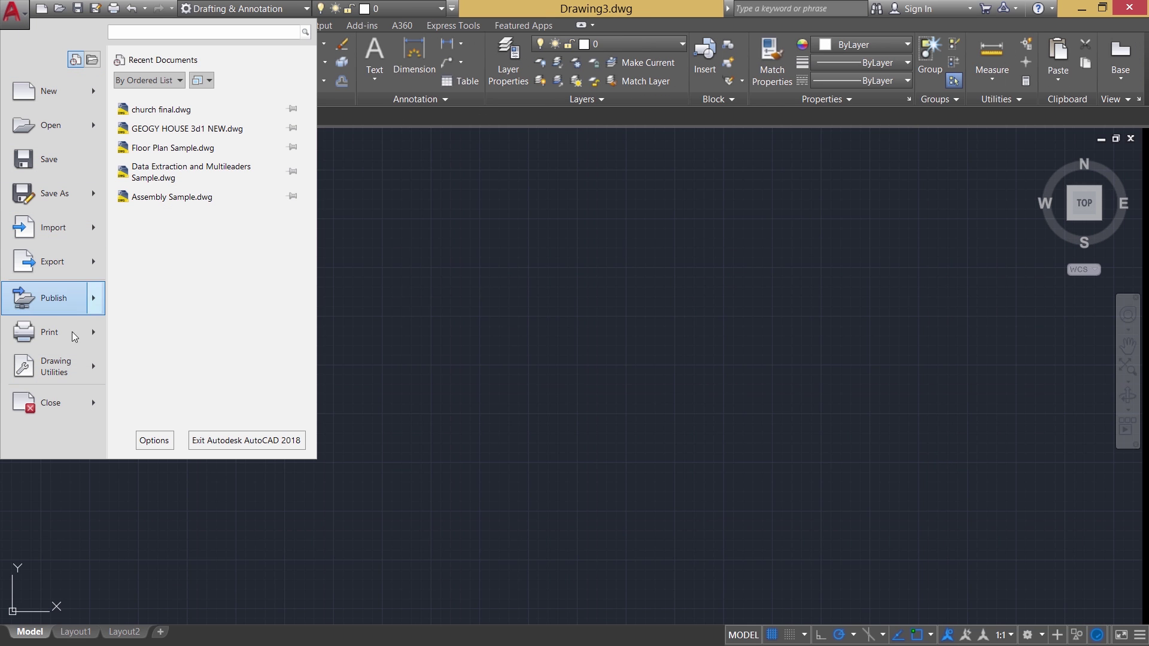
mouse_move(53, 228)
left_click(206, 98)
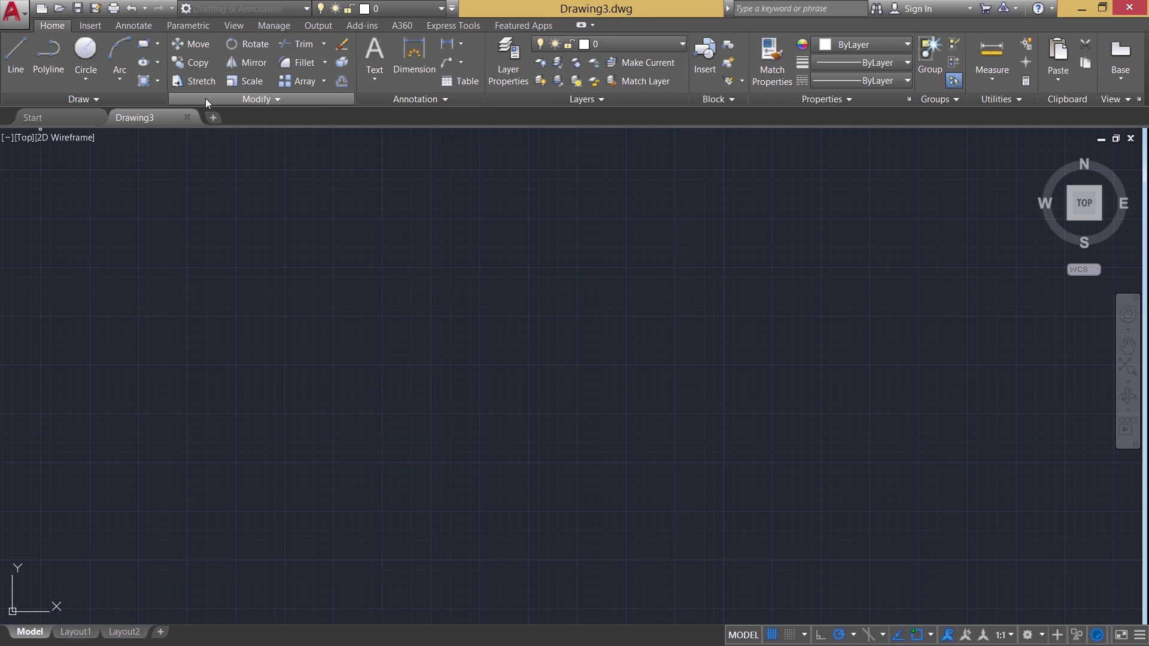
key("Return")
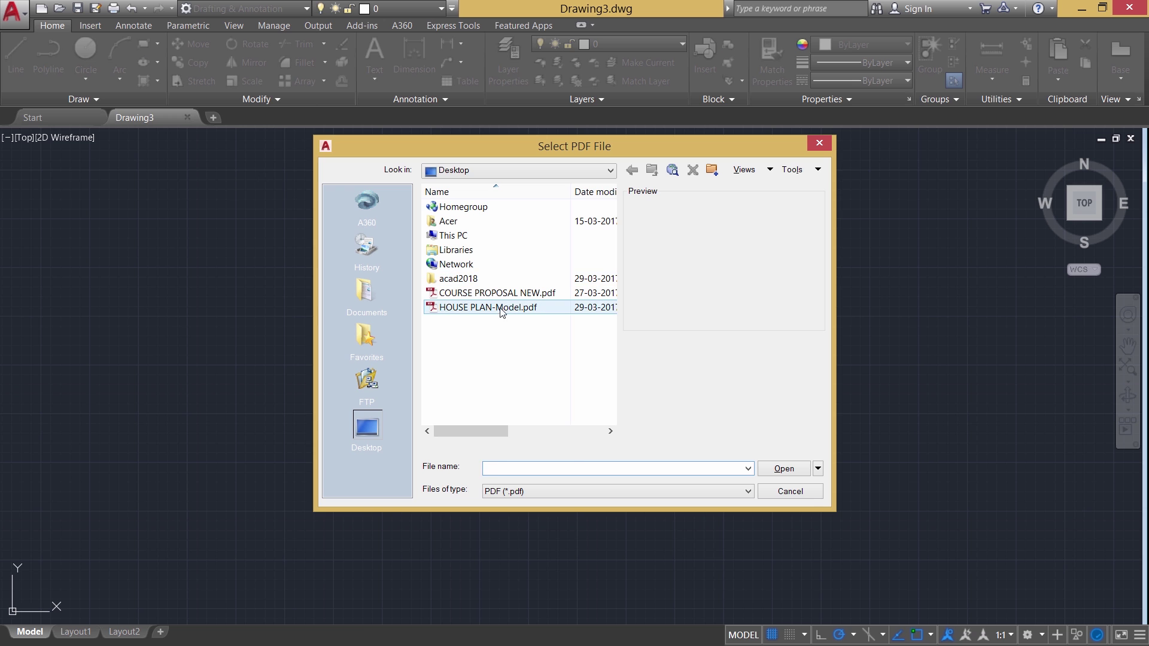
left_click(501, 308)
left_click(785, 469)
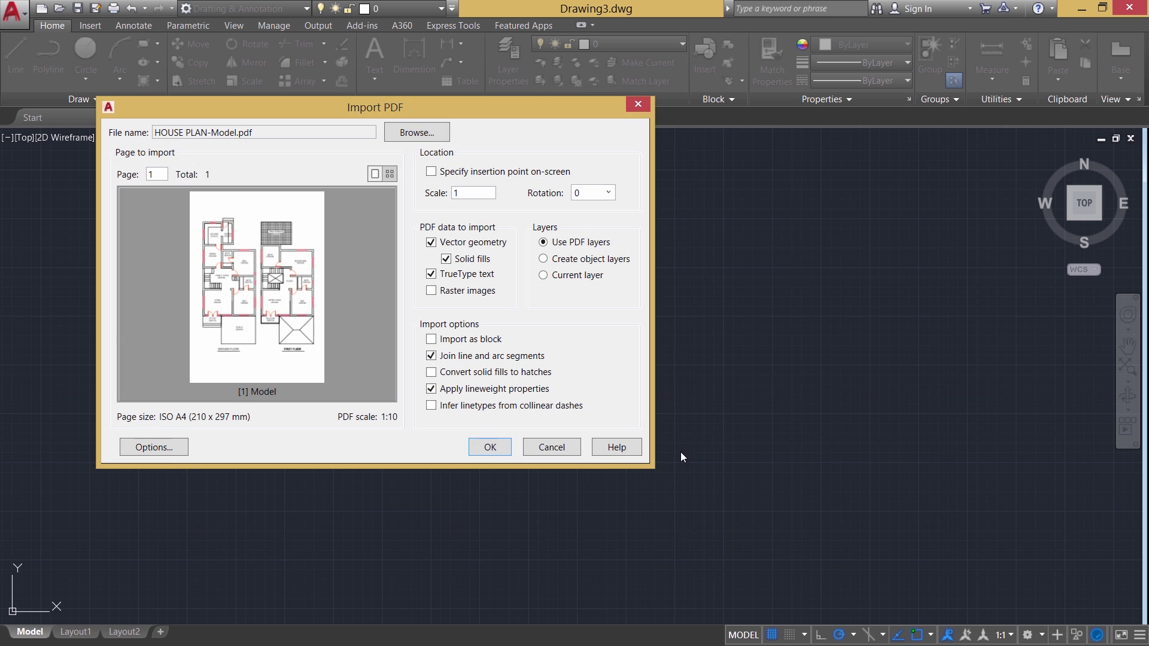
left_click(504, 453)
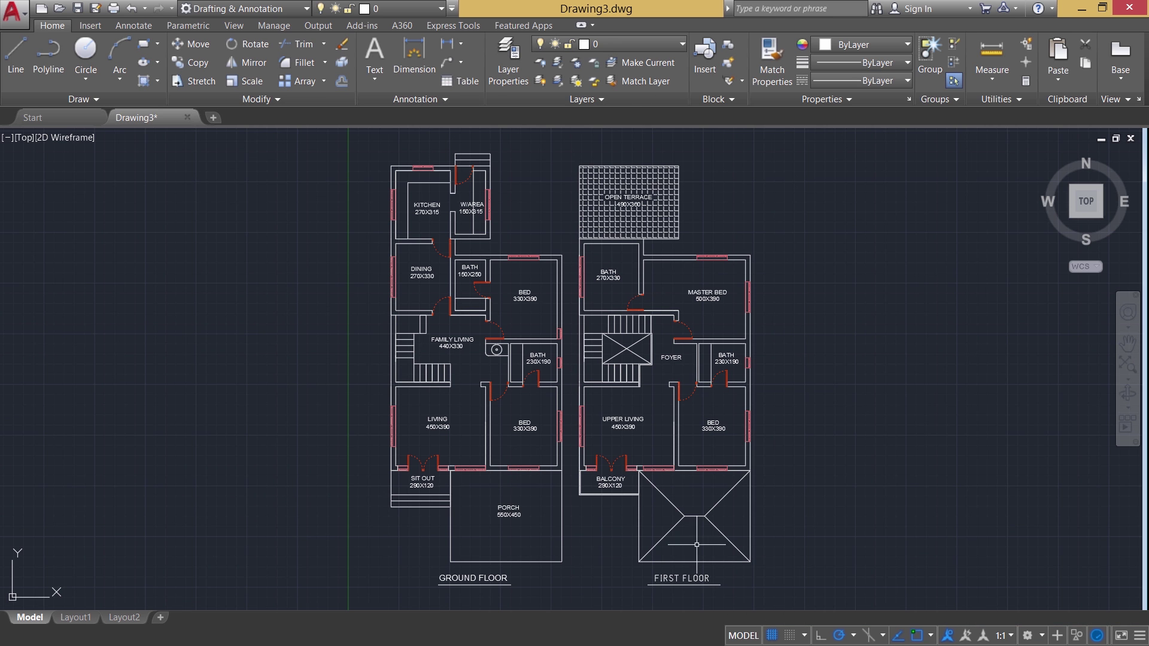
scroll(695, 583, "up", 2)
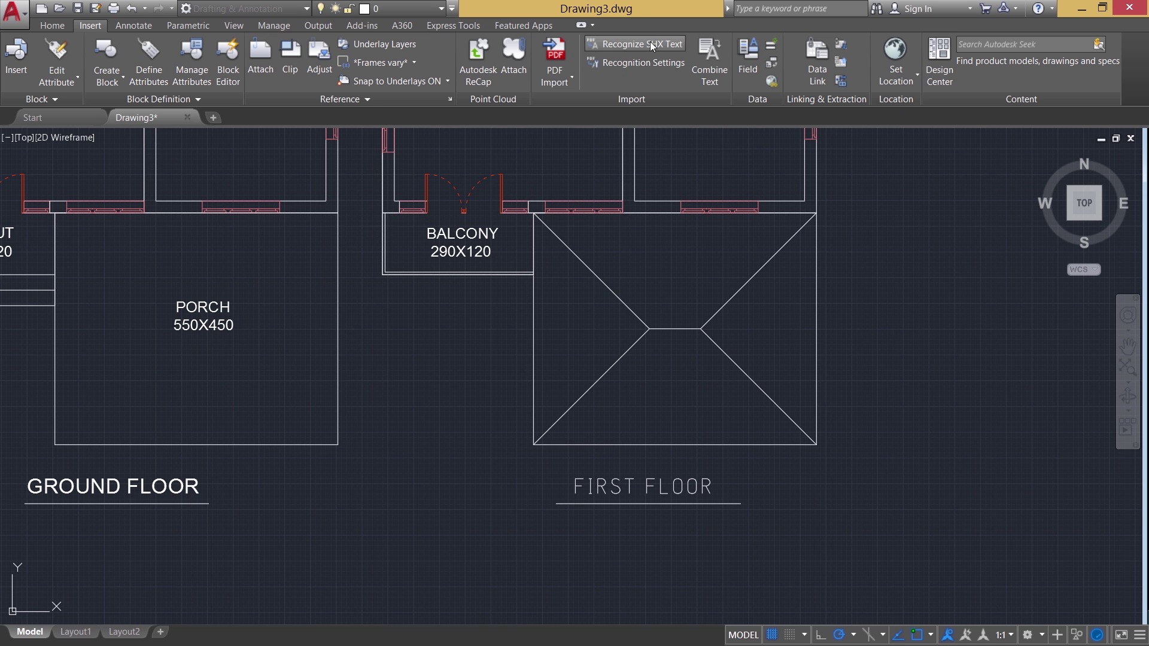
Add aehalf.shx to the SHX fonts compared in the PDF text recognition settings.
left_click(646, 62)
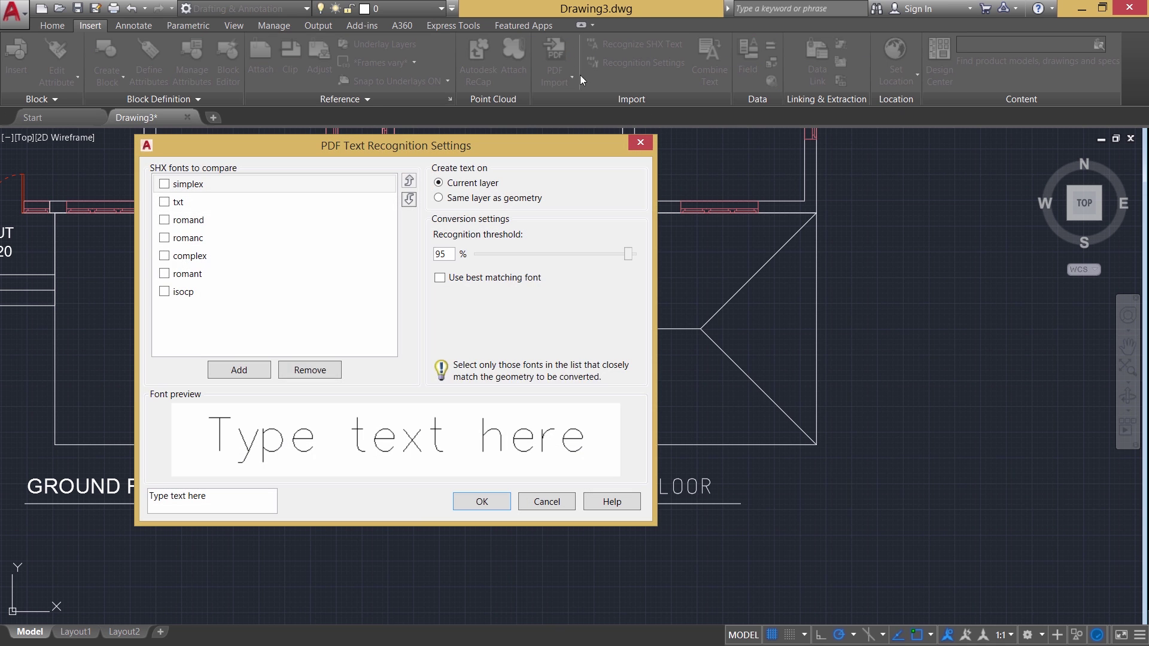
left_click(240, 370)
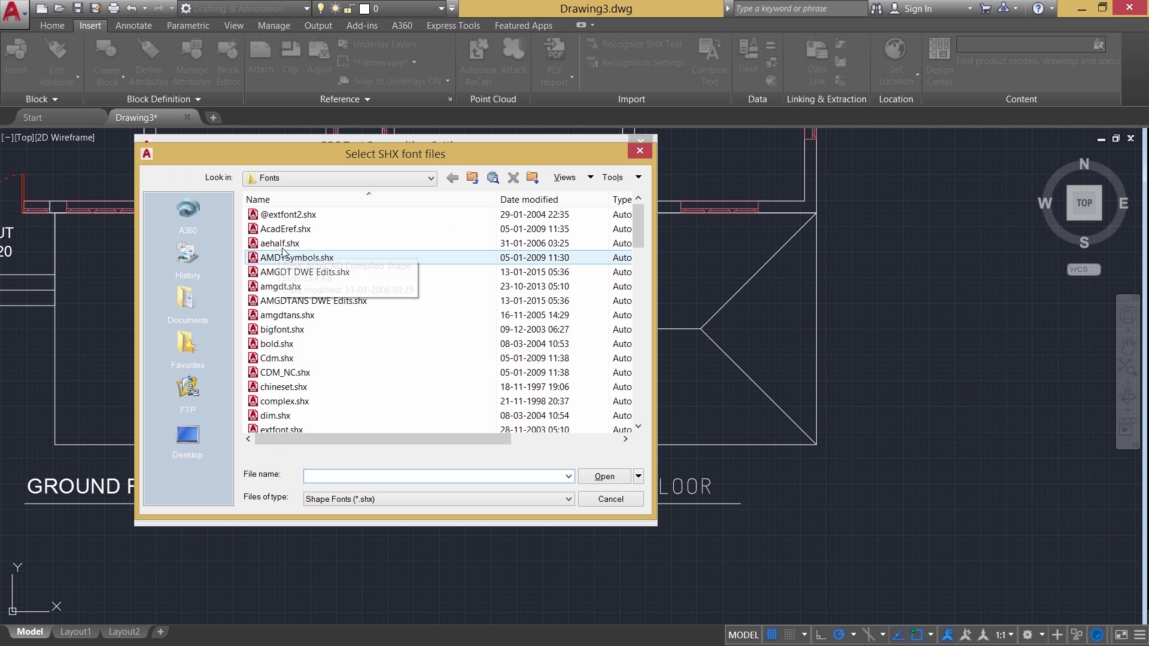
left_click(283, 246)
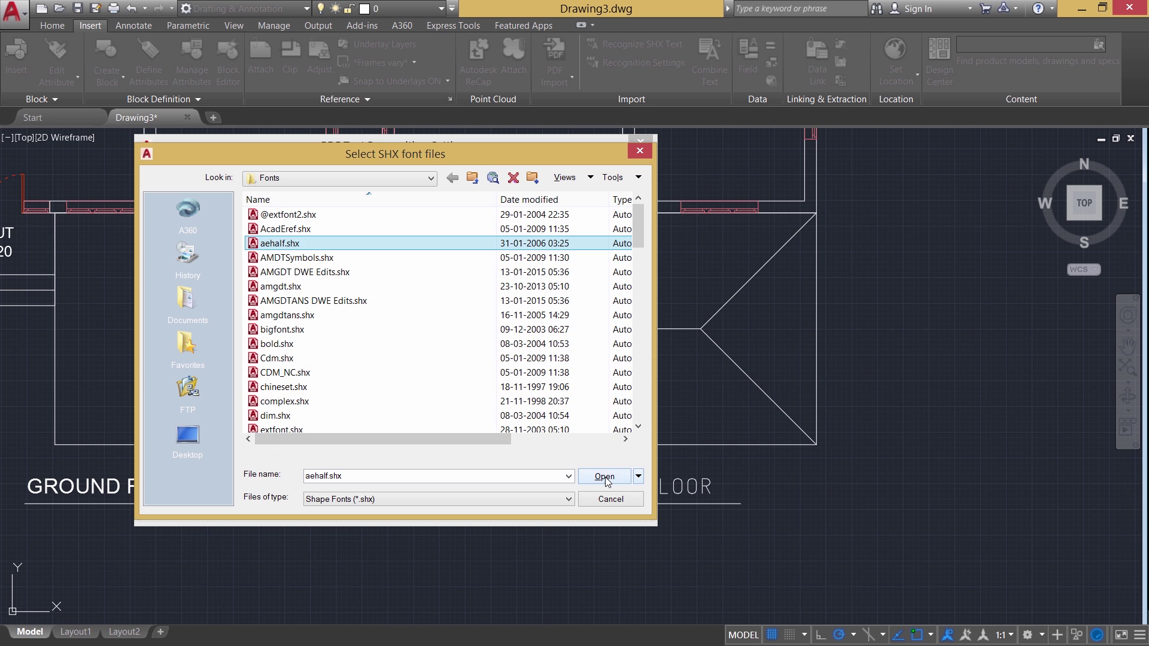
left_click(605, 477)
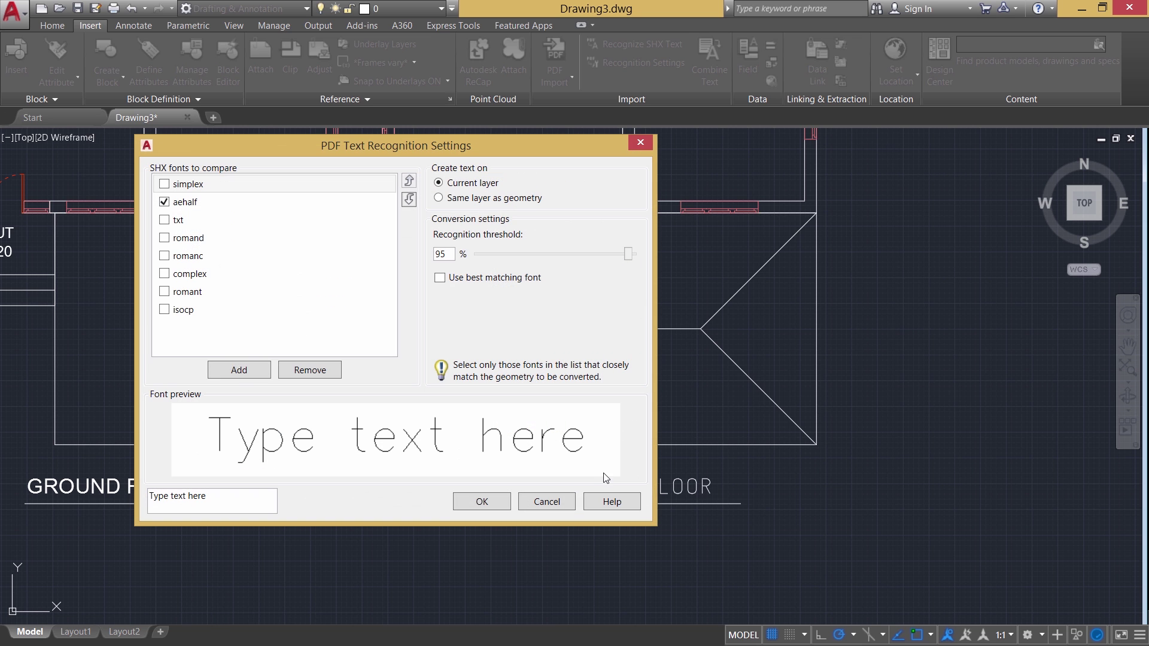
left_click(491, 505)
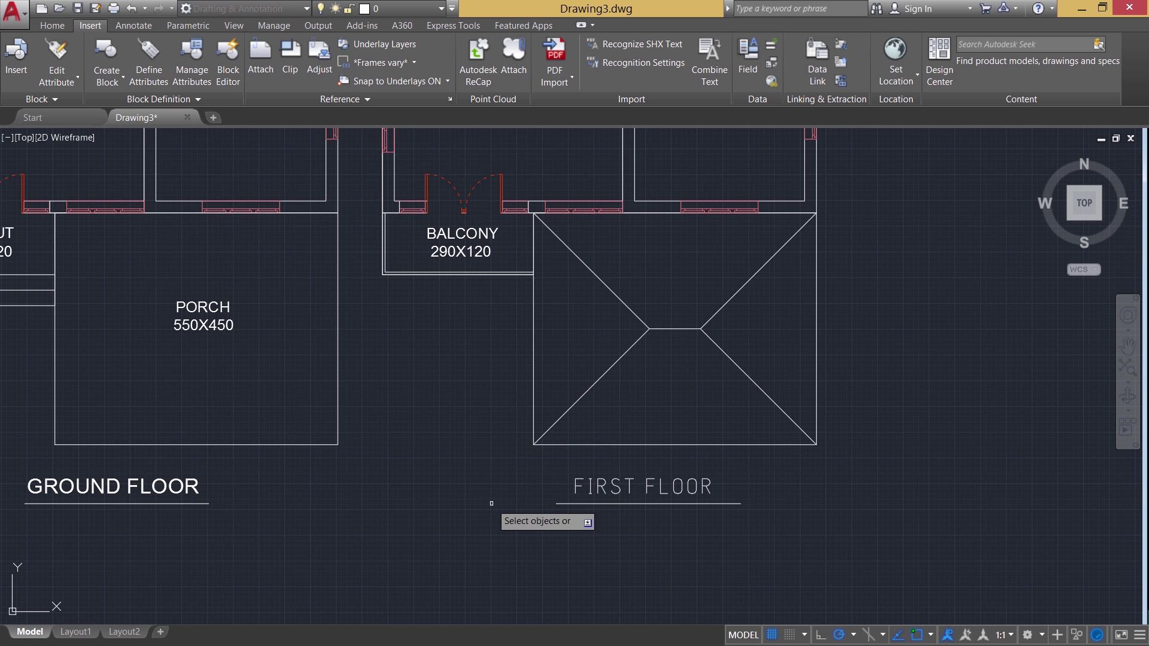
Recognize the windowed FIRST FLOOR lettering as SHX text and confirm it is now MText.
left_click(513, 471)
left_click(739, 529)
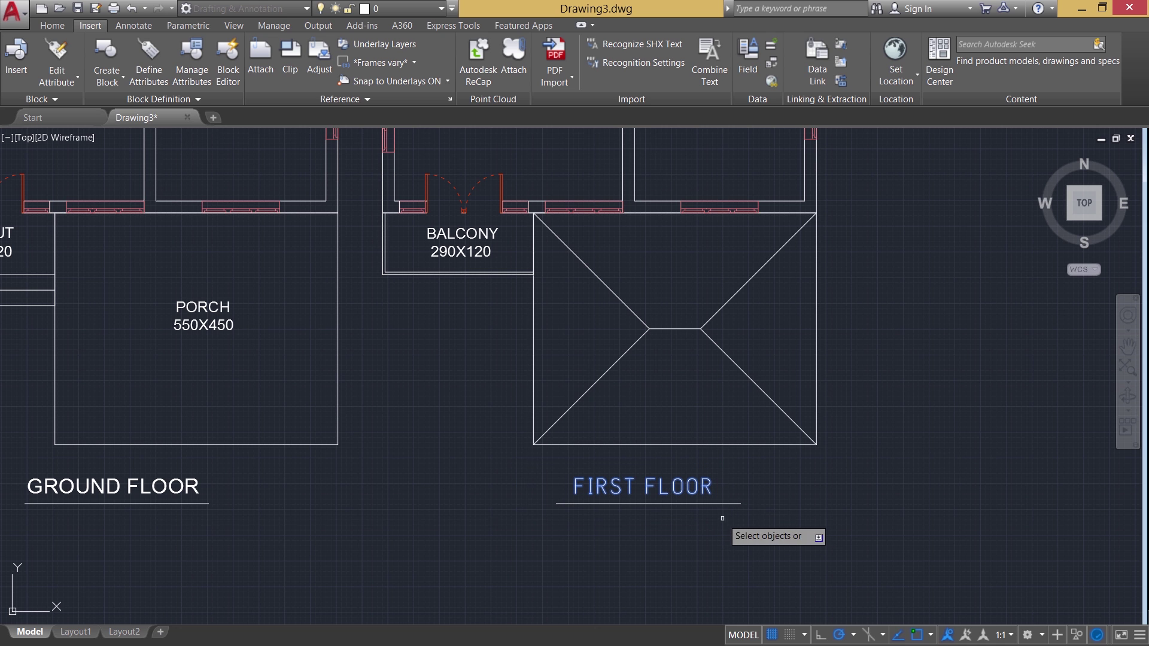
right_click(747, 427)
left_click(763, 435)
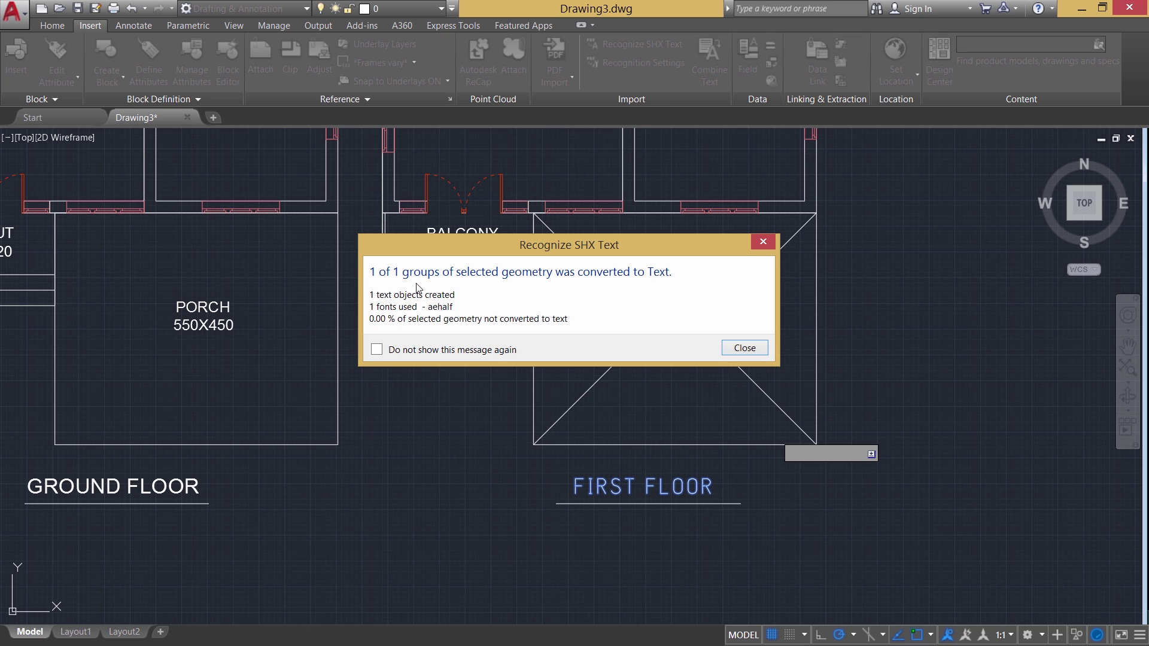
left_click(742, 349)
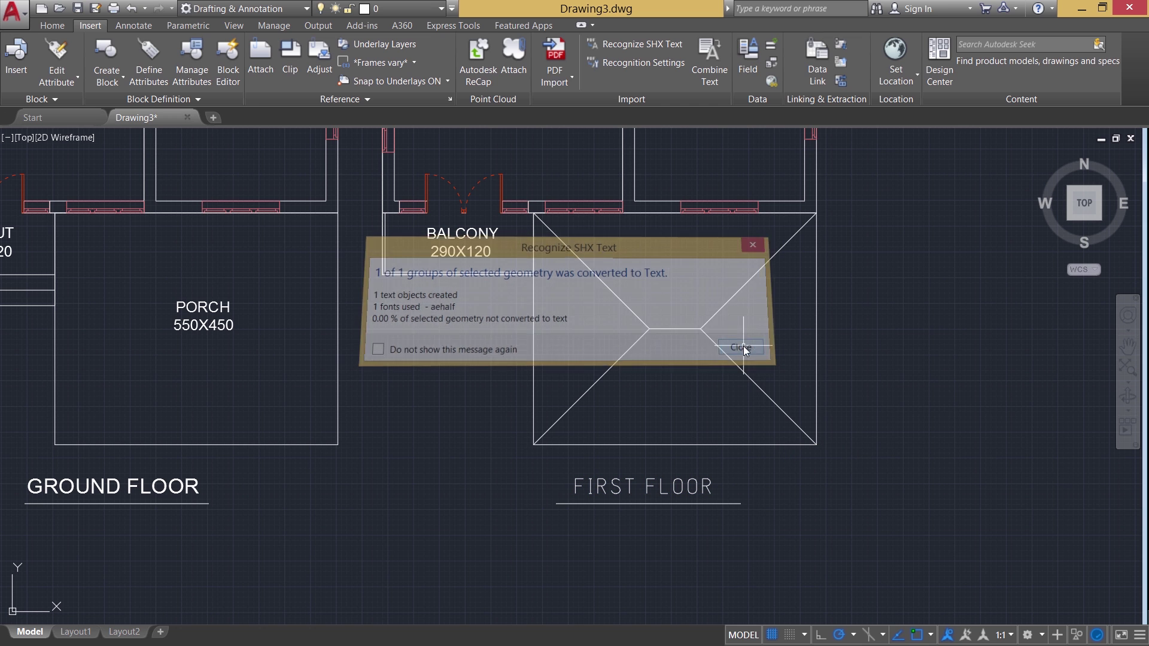
scroll(672, 490, "up", 2)
left_click(679, 488)
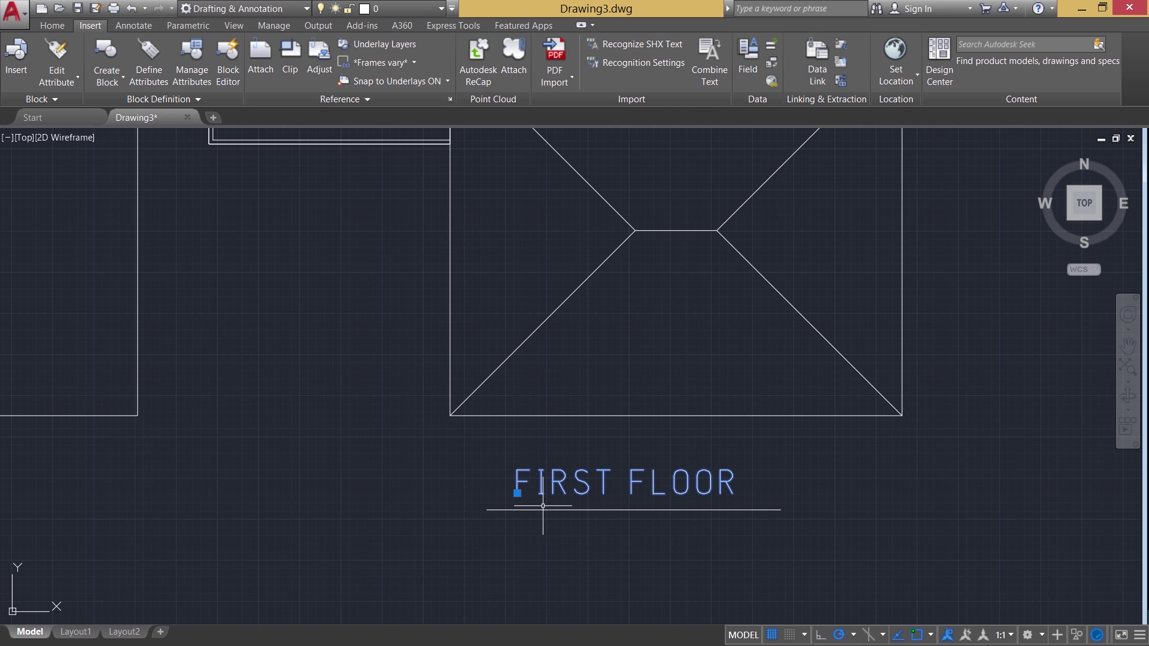
scroll(528, 501, "up", 2)
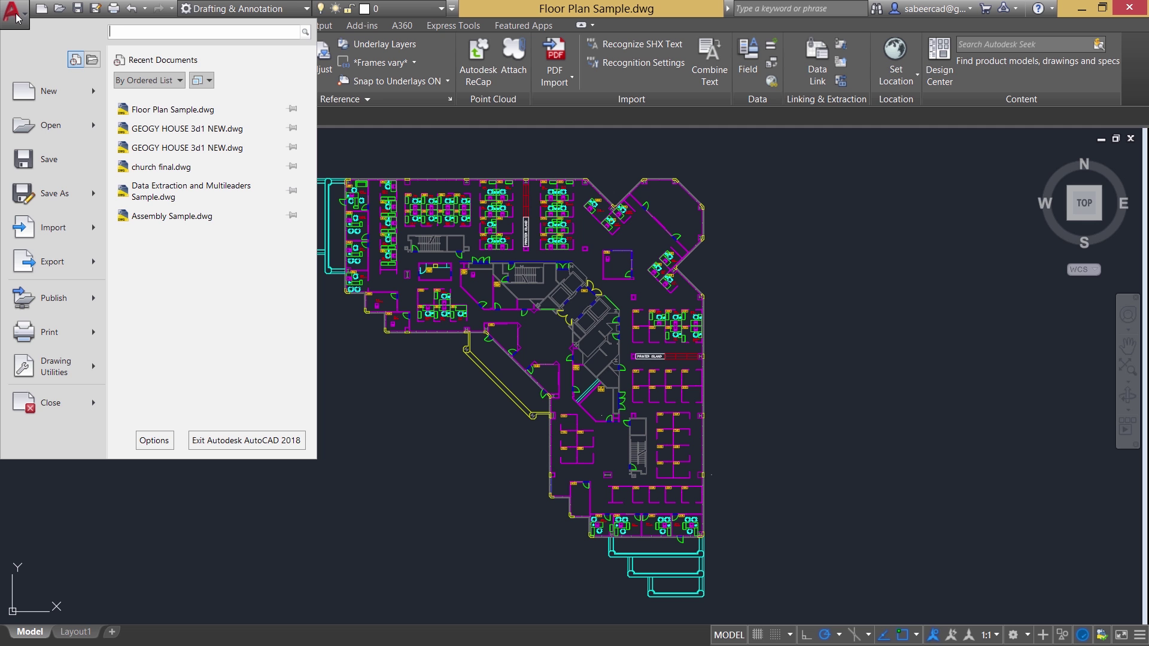
Open Save As Drawing for Floor Plan Sample.dwg and list the available DWG file formats.
mouse_move(89, 194)
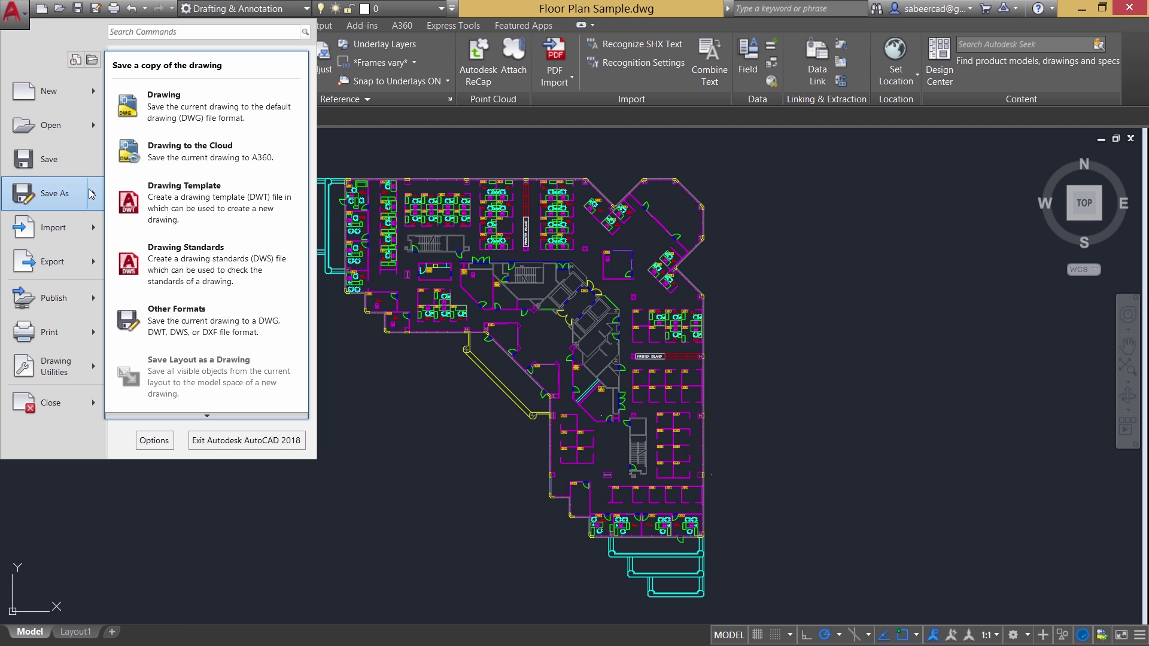
left_click(202, 115)
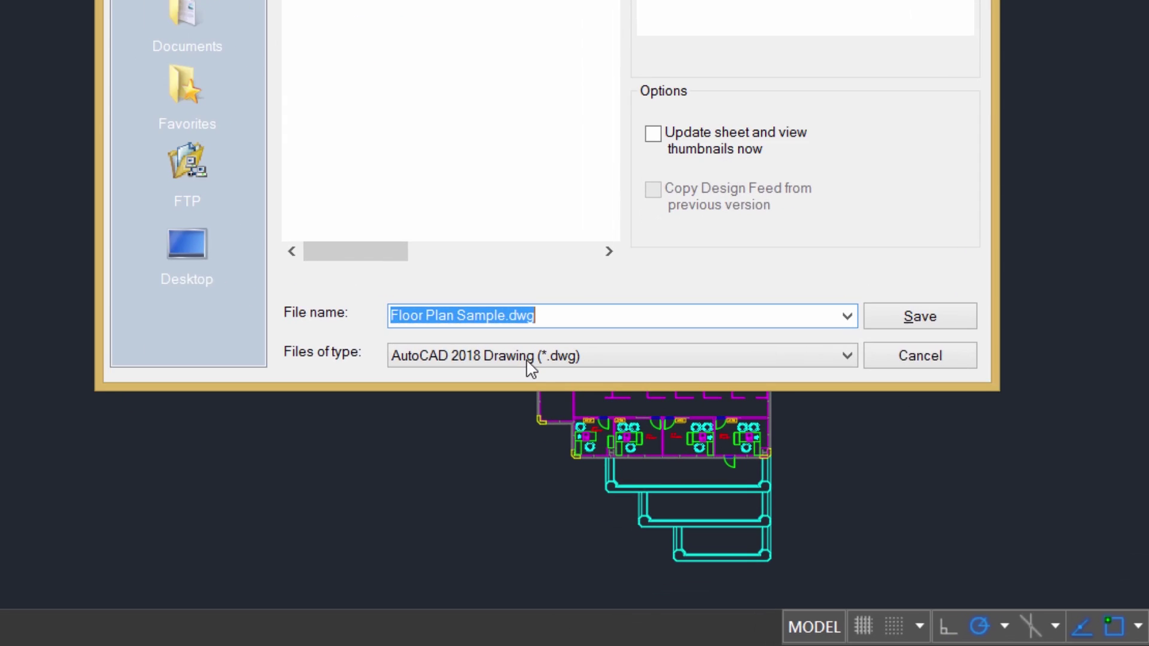
left_click(526, 358)
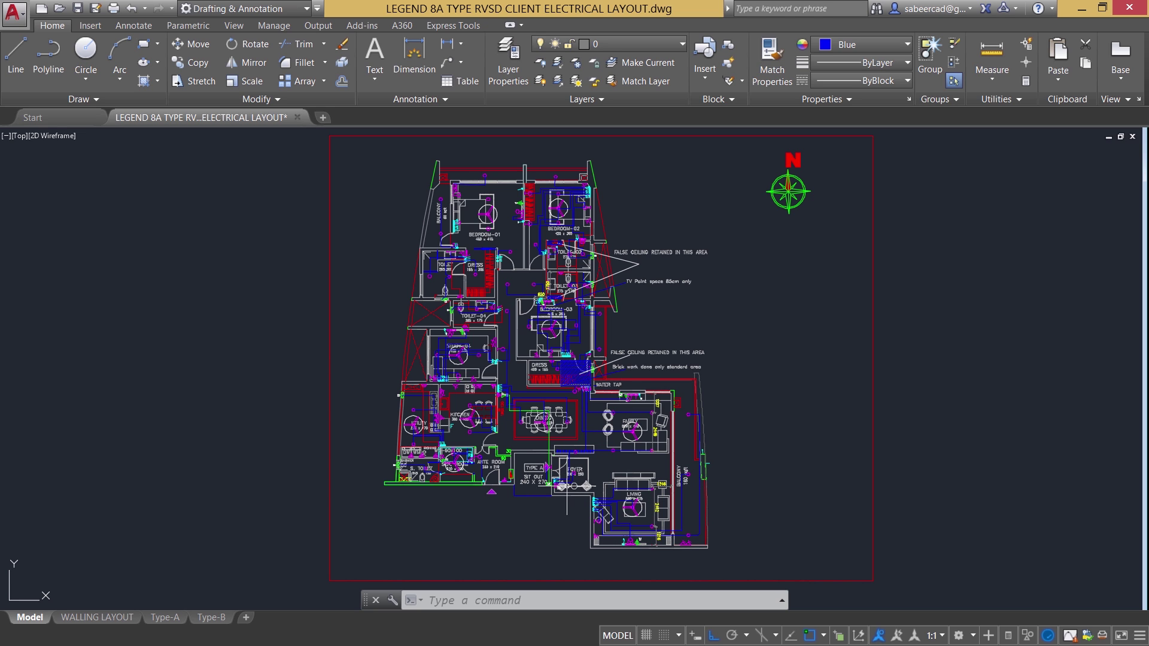
Start the ERASE command and pan the plan to reveal the REVISED LAYOUT title.
left_click(342, 44)
key("Escape")
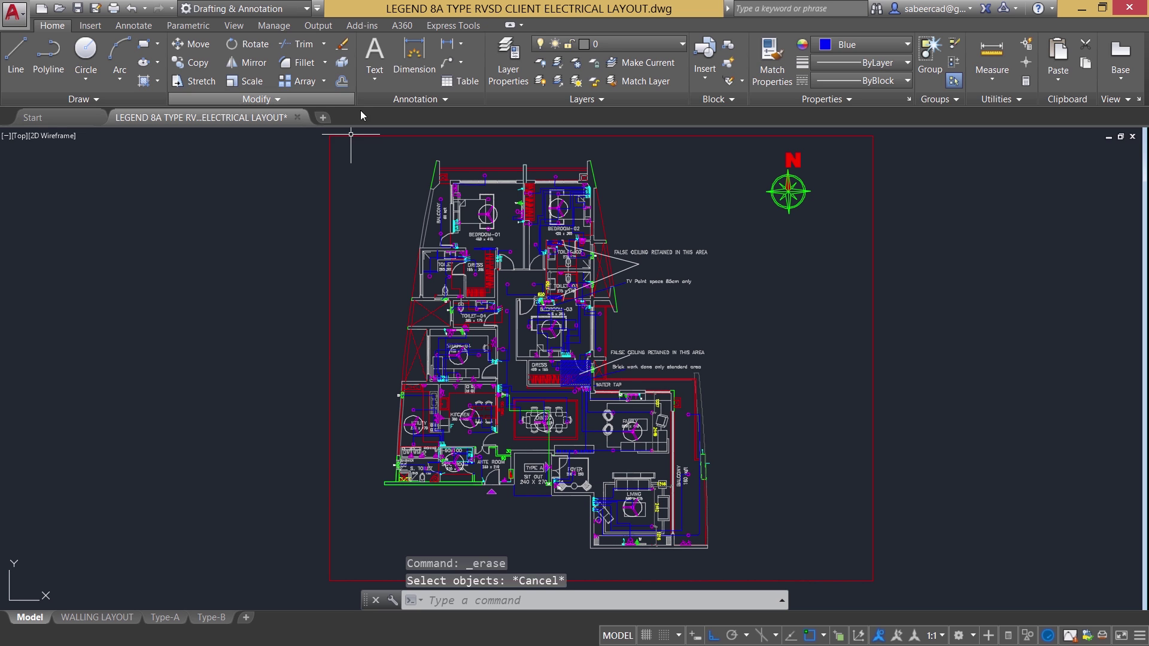
left_click(342, 44)
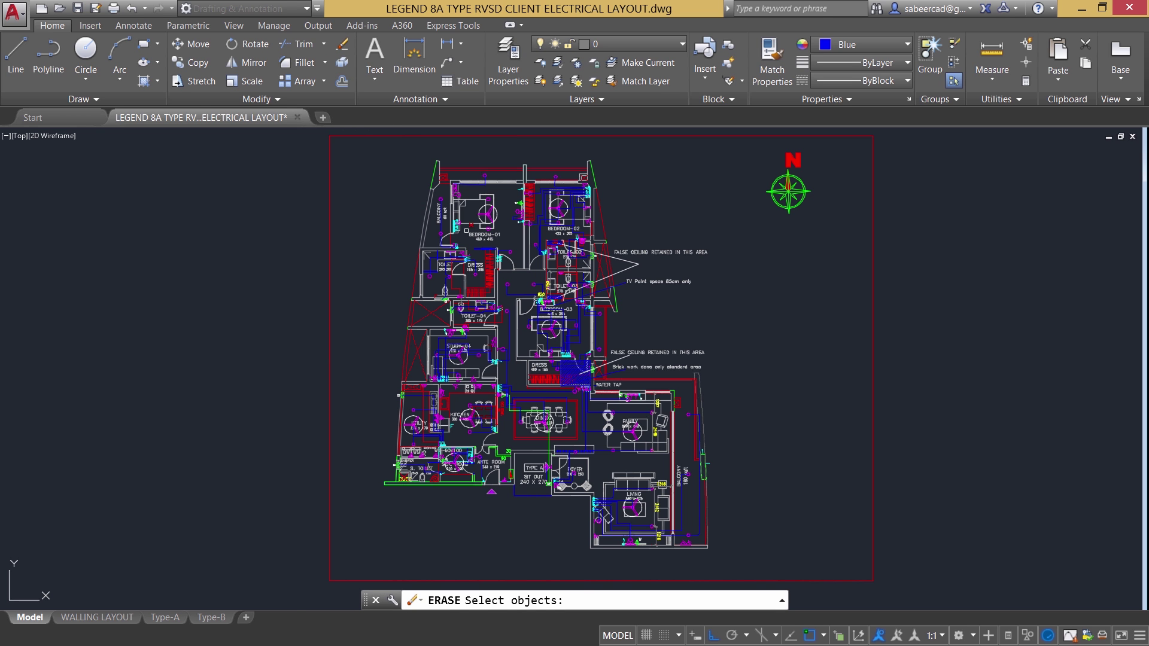
middle_click_drag(466, 230, 371, 291)
Window-select from the plan's upper left to an off-screen far corner, capturing 434 objects.
left_click(377, 220)
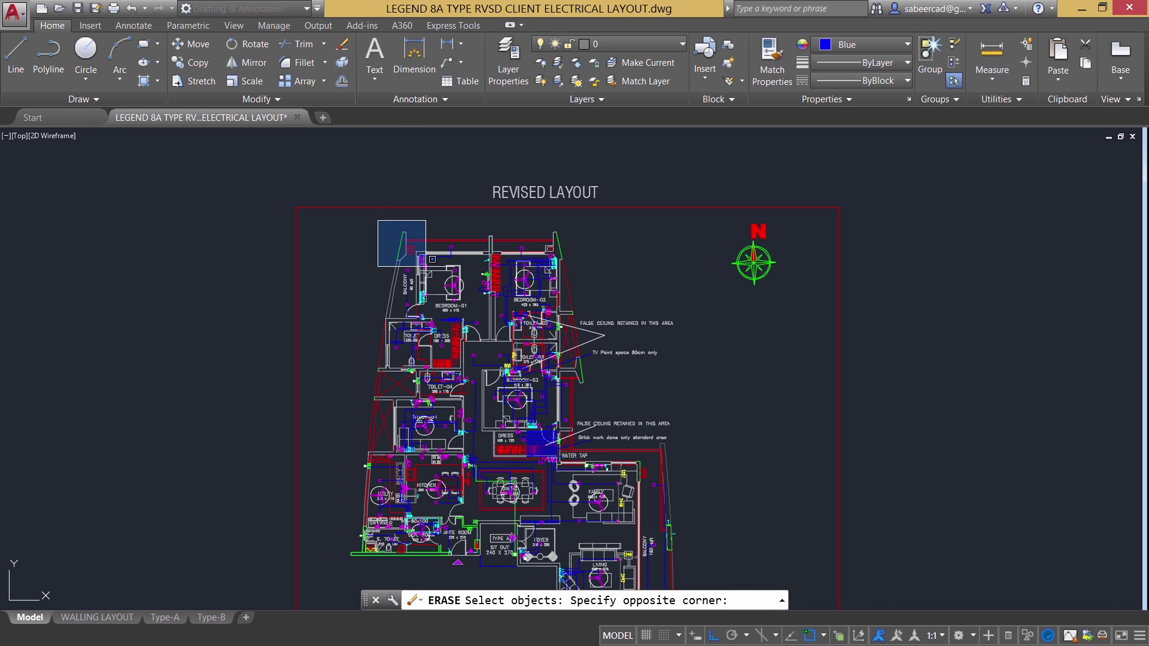
scroll(559, 475, "up", 4)
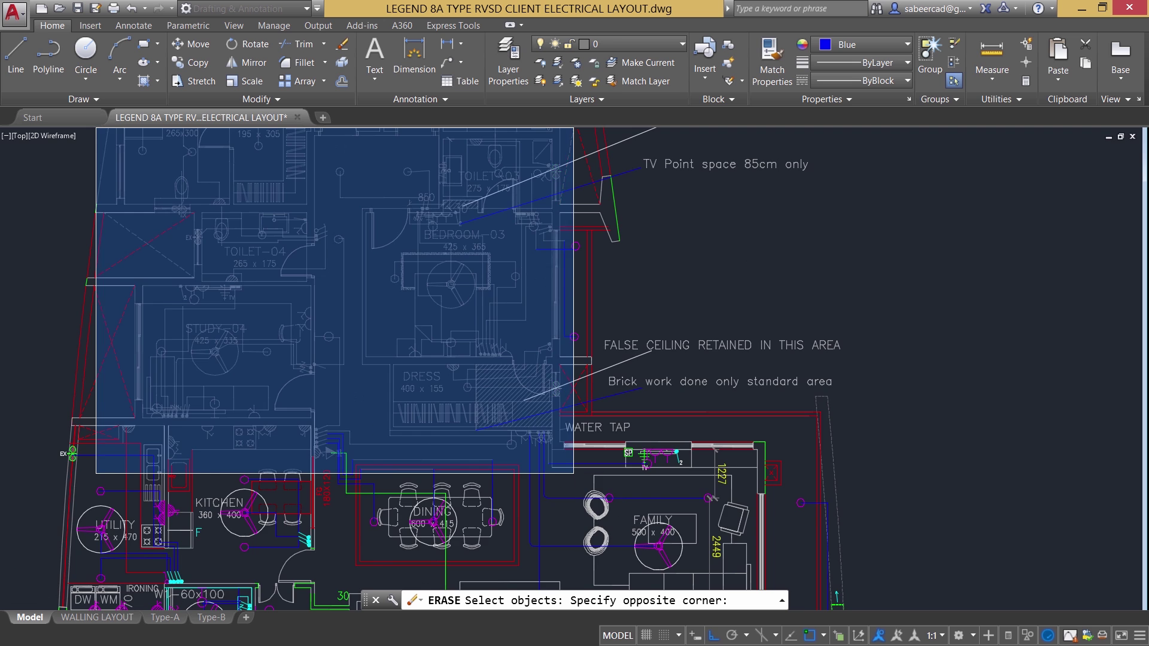
scroll(708, 448, "down", 2)
middle_click_drag(785, 480, 760, 279)
scroll(760, 278, "up", 2)
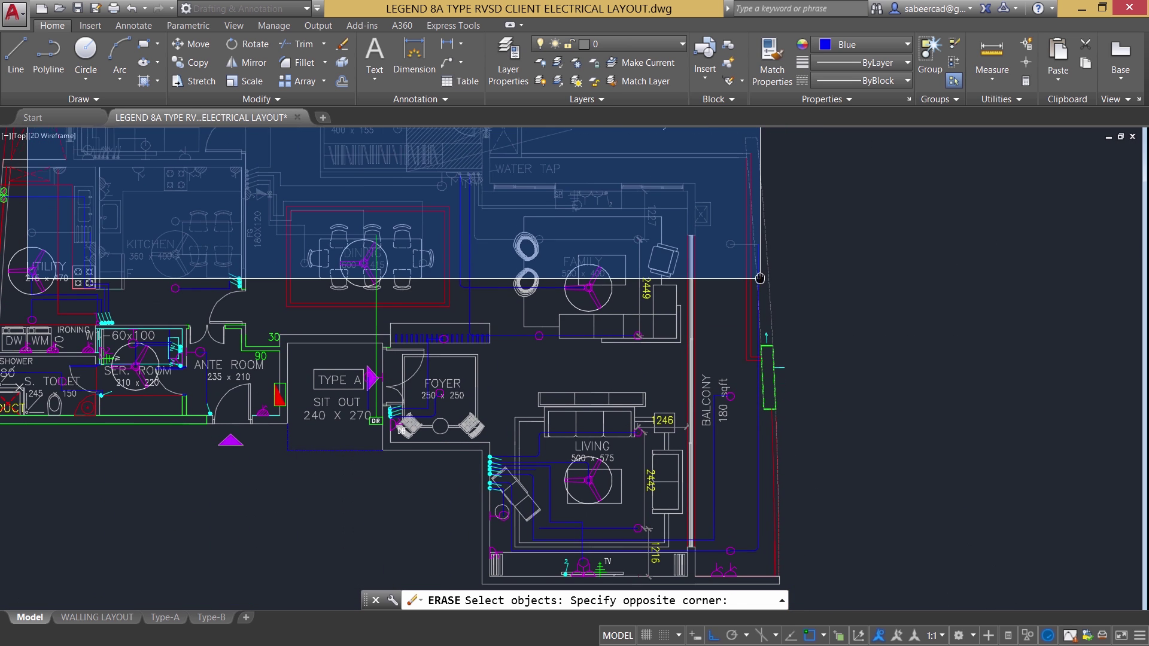
left_click(836, 371)
scroll(832, 379, "down", 5)
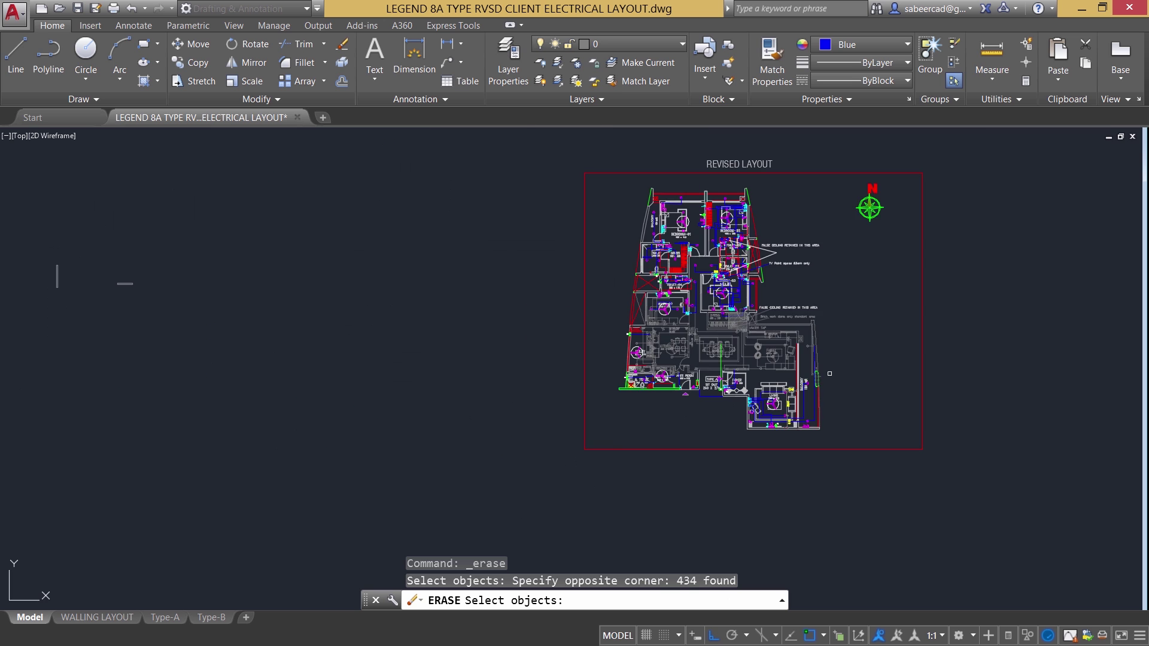
scroll(743, 397, "up", 5)
scroll(604, 365, "down", 5)
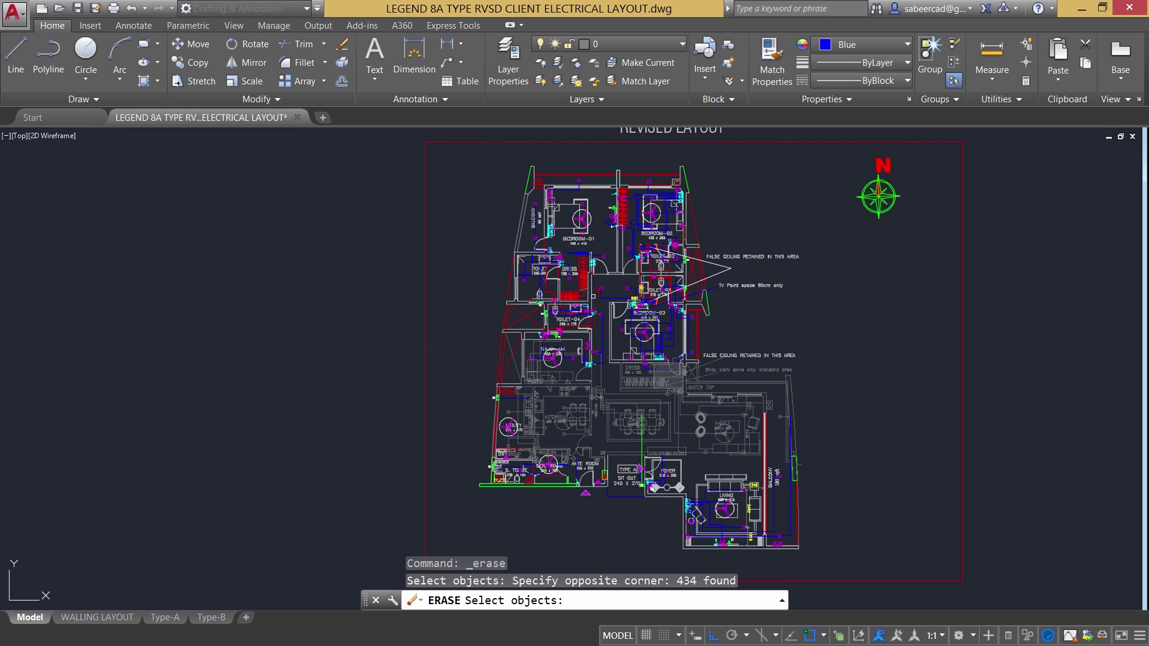
scroll(691, 457, "up", 4)
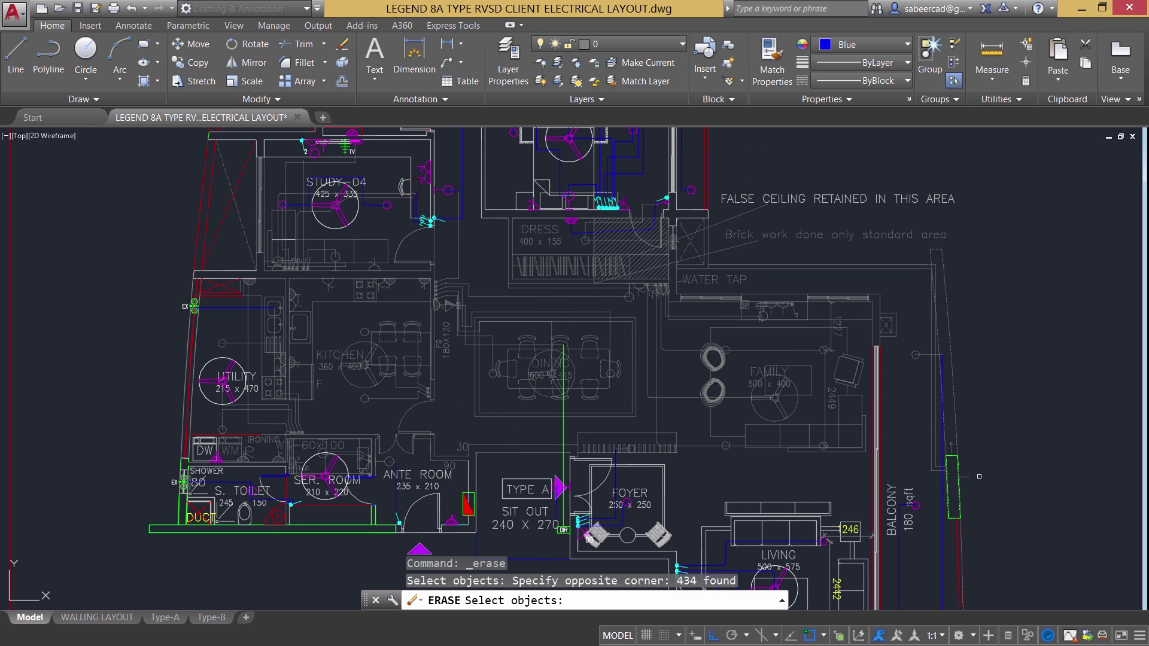
scroll(473, 544, "down", 3)
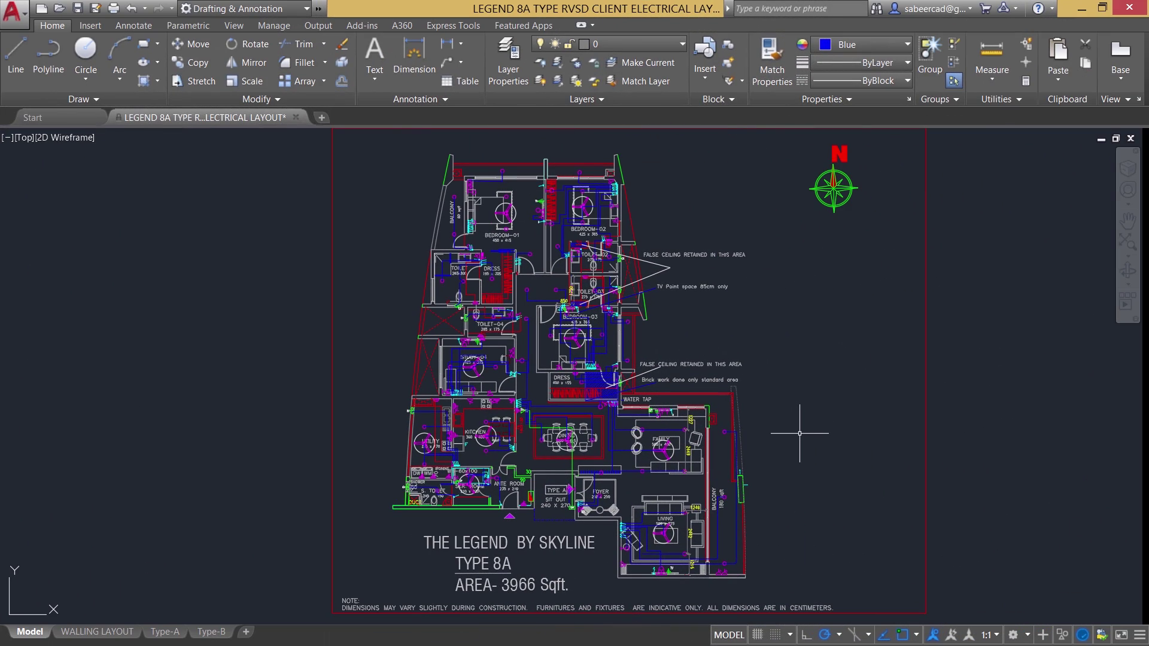
Start Erase and window-select the plan from bedroom 1 to just past the balcony.
left_click(342, 44)
left_click(412, 141)
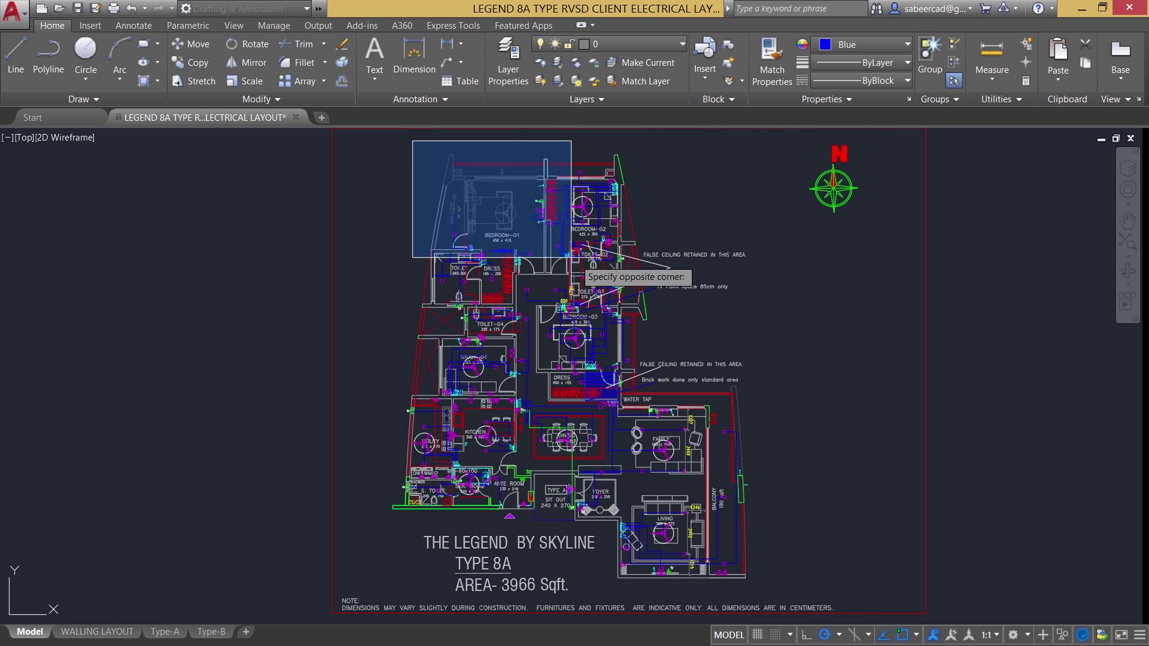
scroll(779, 497, "up", 5)
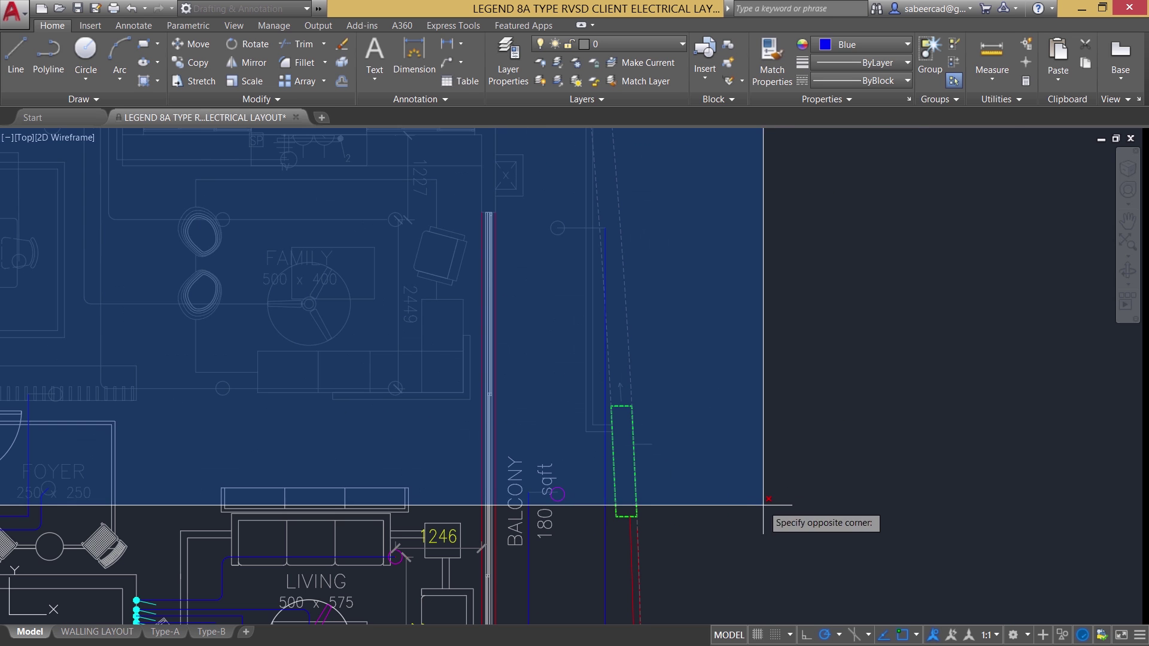
middle_click_drag(662, 500, 832, 322)
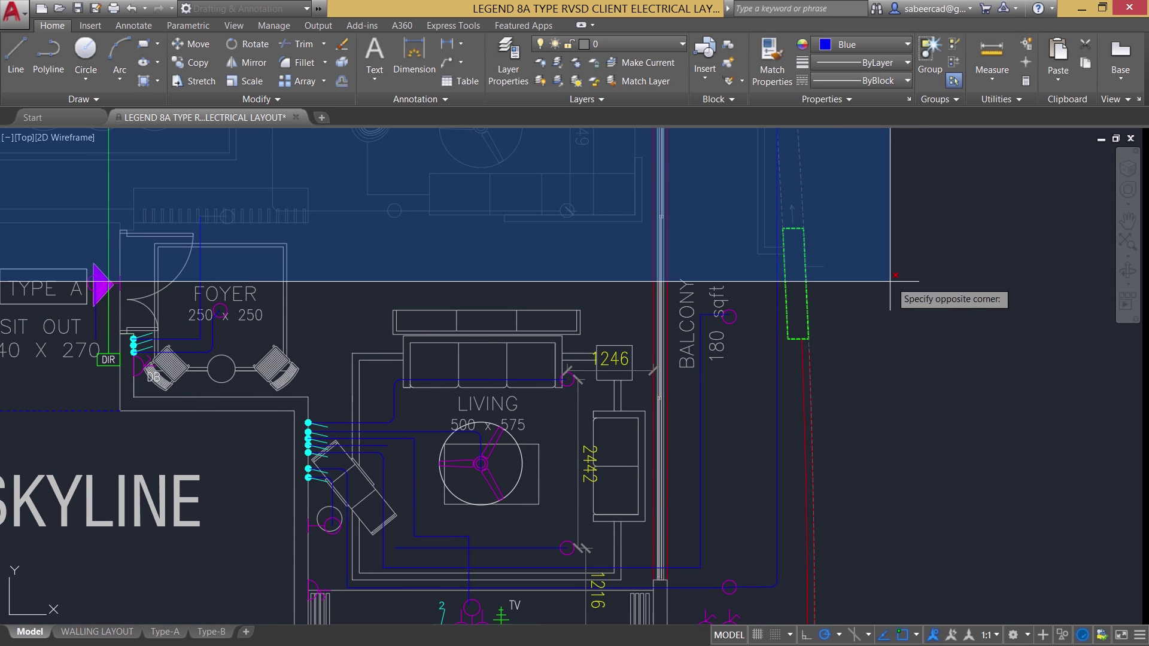
left_click(931, 309)
scroll(761, 442, "down", 8)
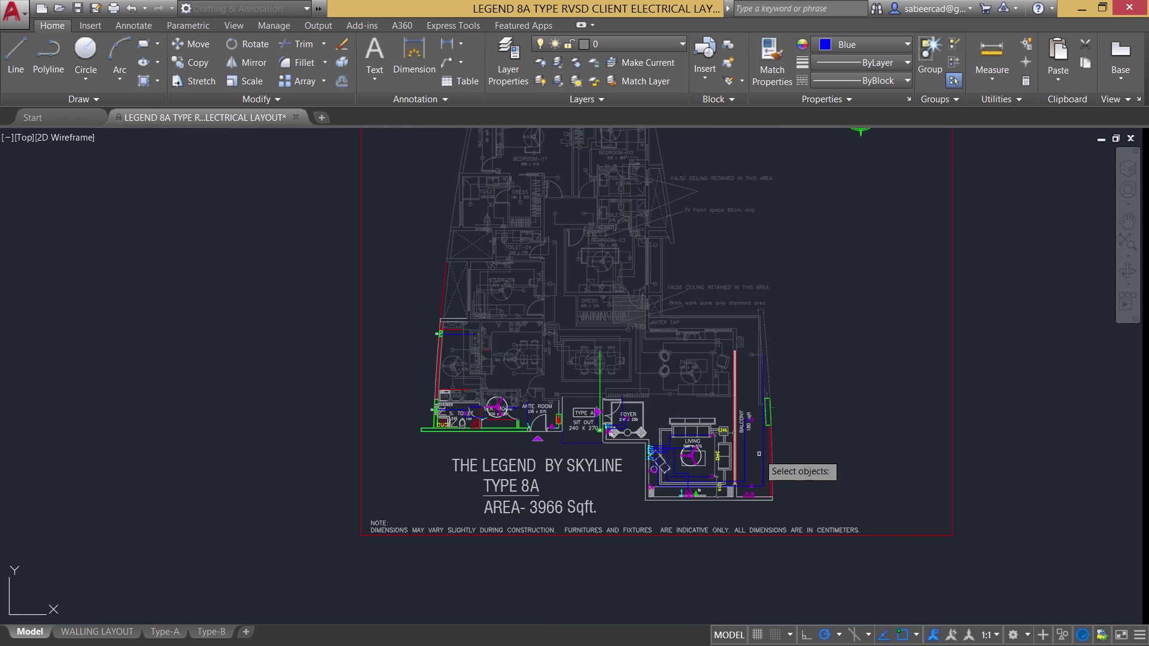
scroll(766, 440, "up", 2)
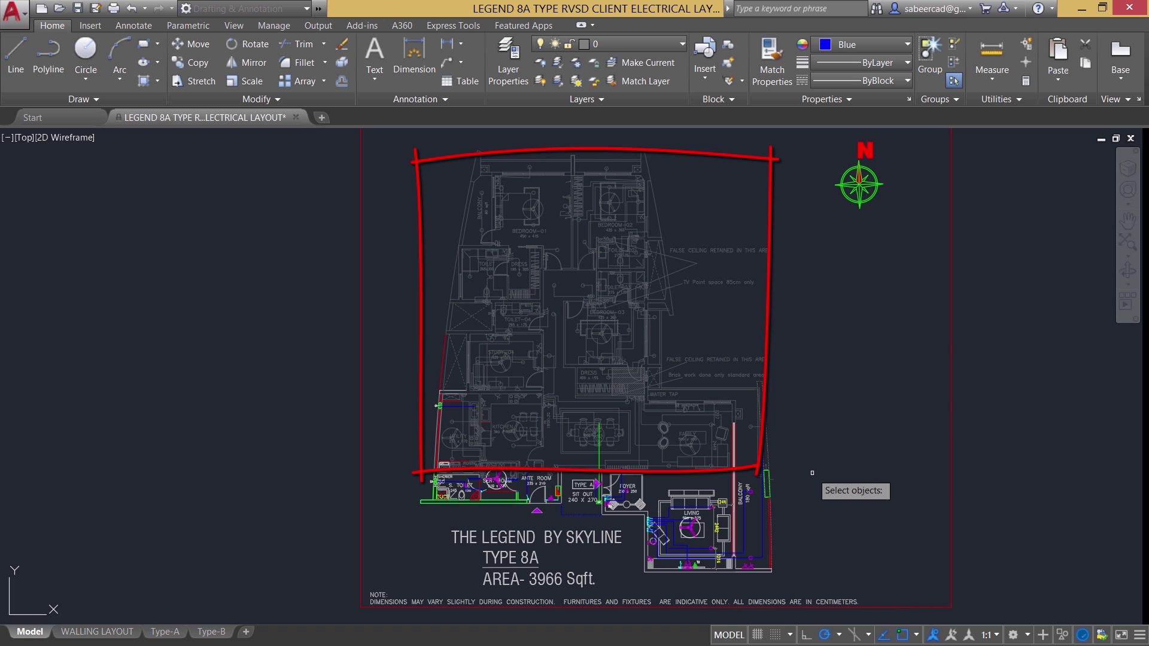
scroll(714, 418, "up", 2)
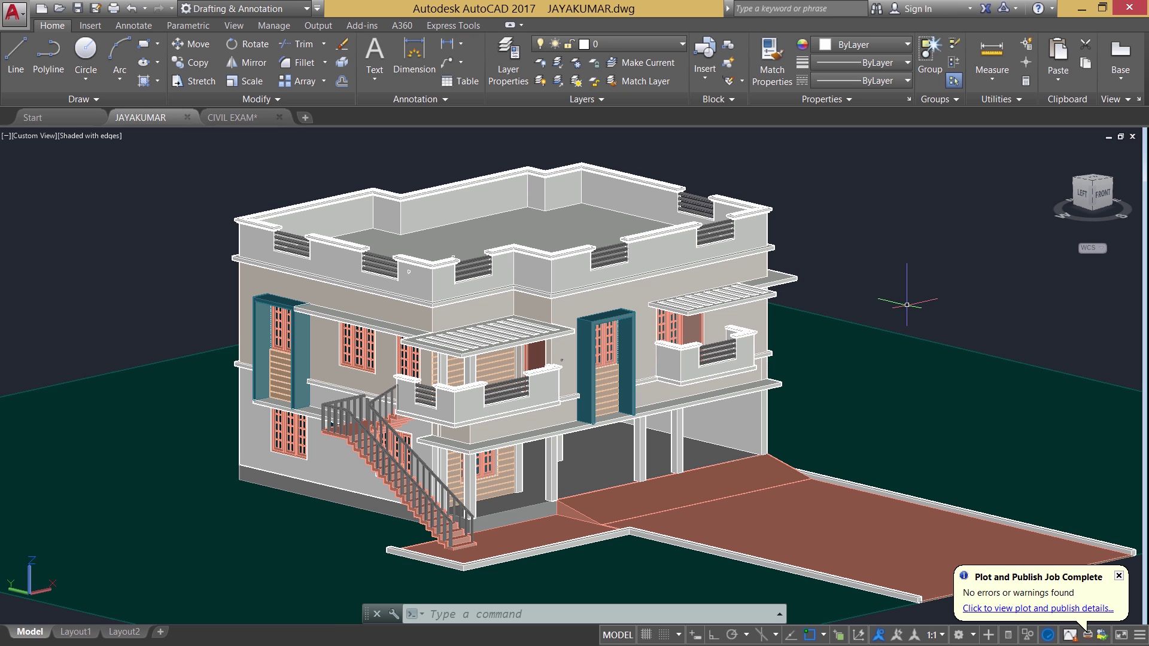
Sign in to the Autodesk account from the title bar Sign In menu.
left_click(935, 9)
left_click(964, 28)
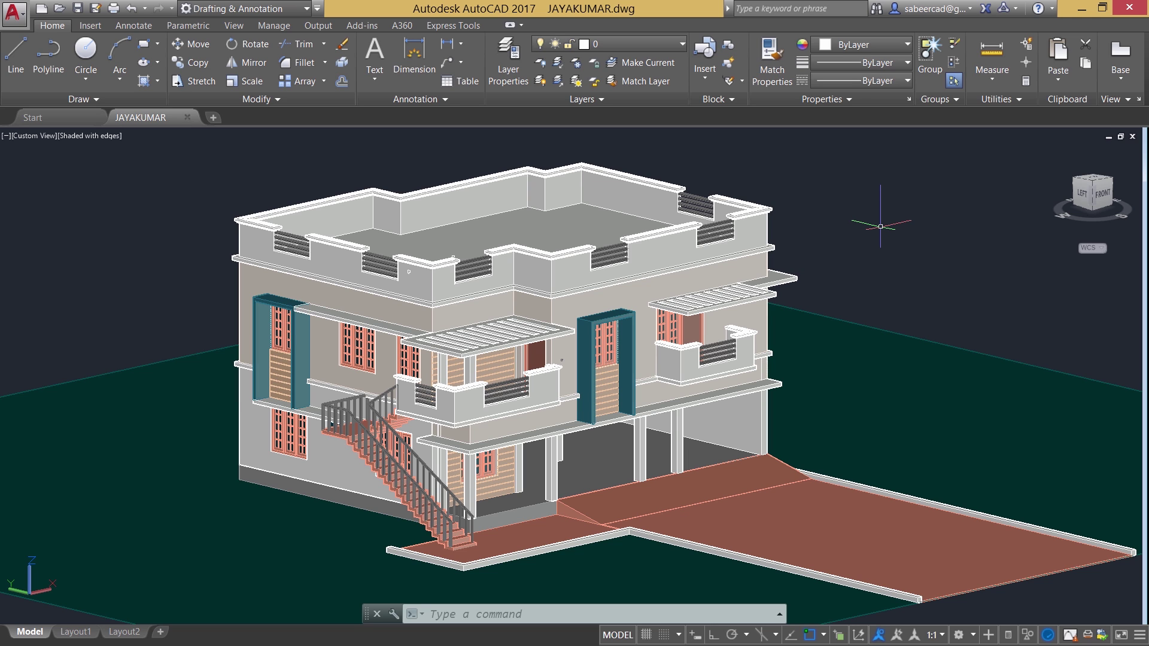
Save JAYAKUMAR.dwg to A360 Drive using Save As > Drawing to the Cloud.
left_click(14, 13)
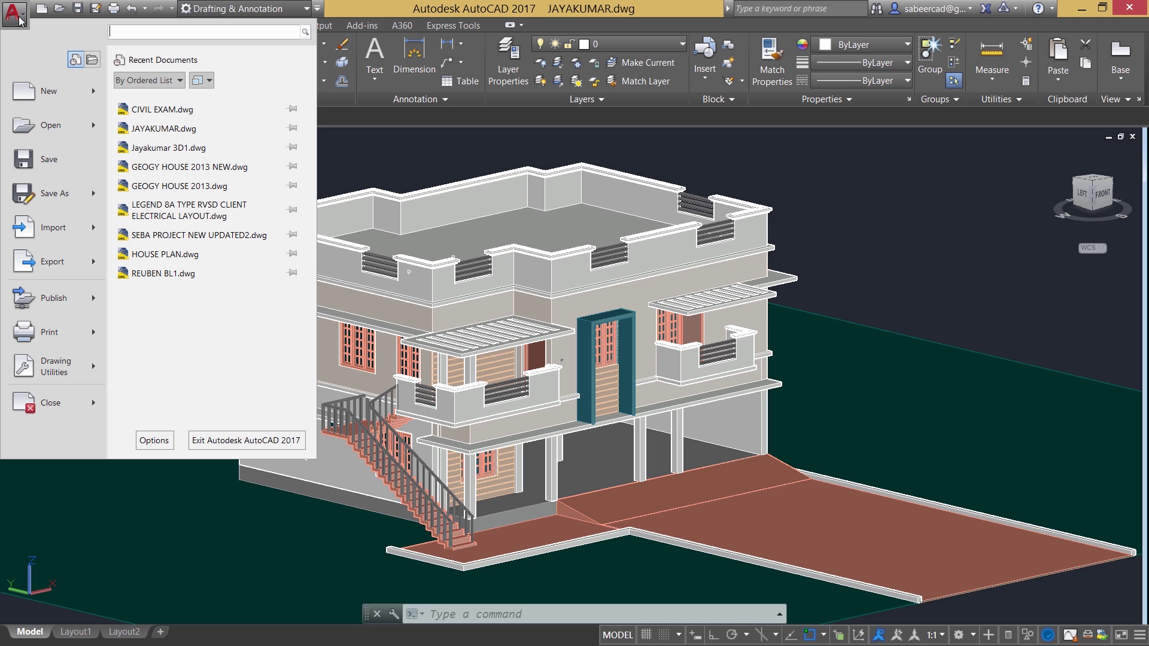
mouse_move(72, 193)
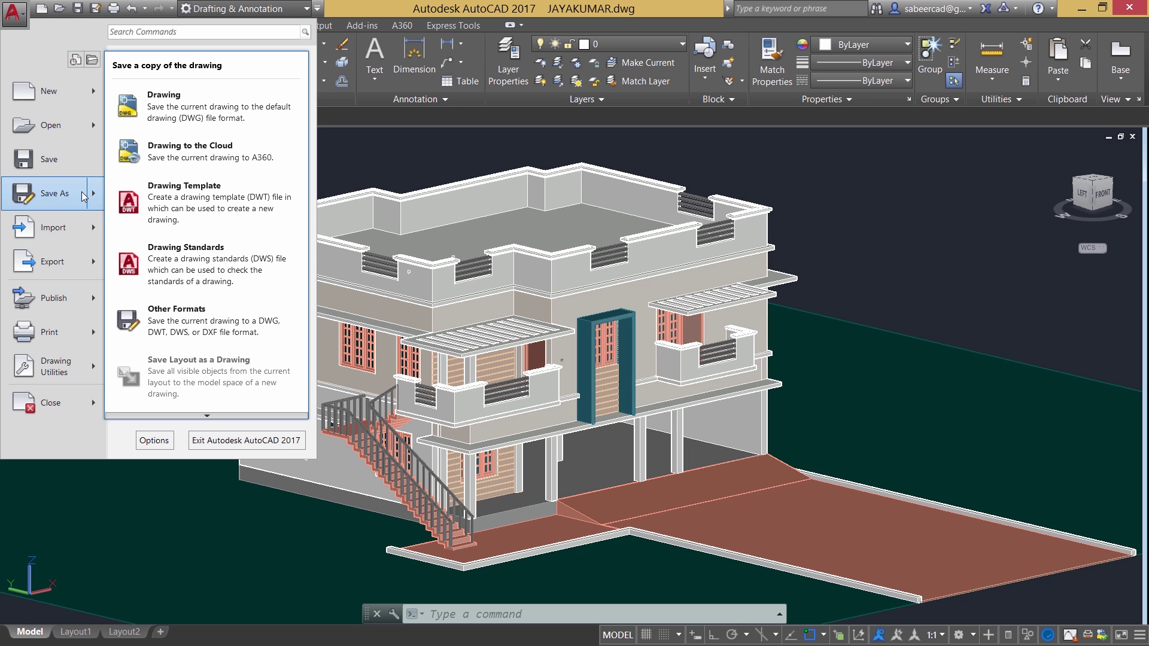
left_click(193, 159)
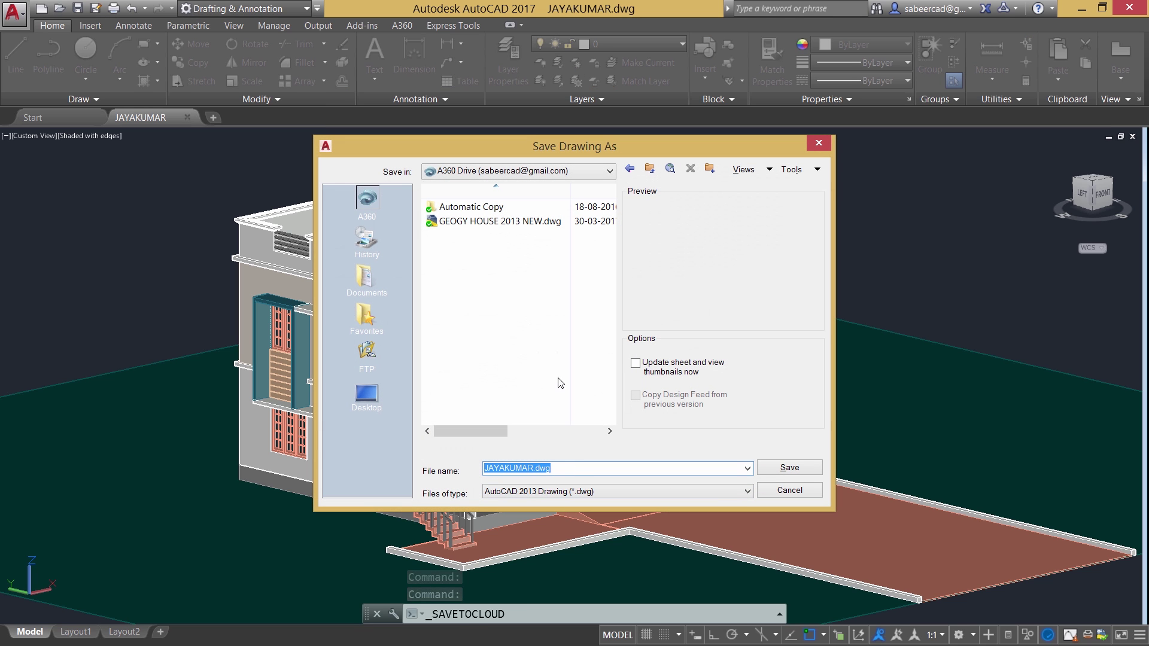
left_click(786, 468)
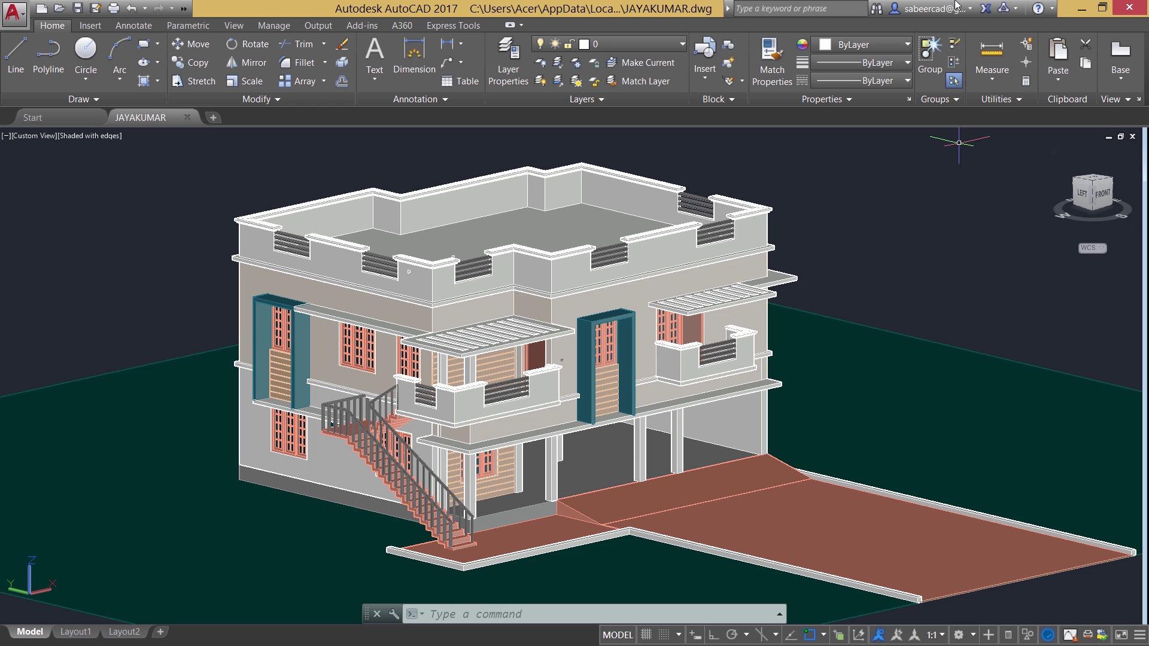
Open A360 Drive in the browser from the account menu to find the uploaded JAYAKUMAR.dwg.
left_click(927, 8)
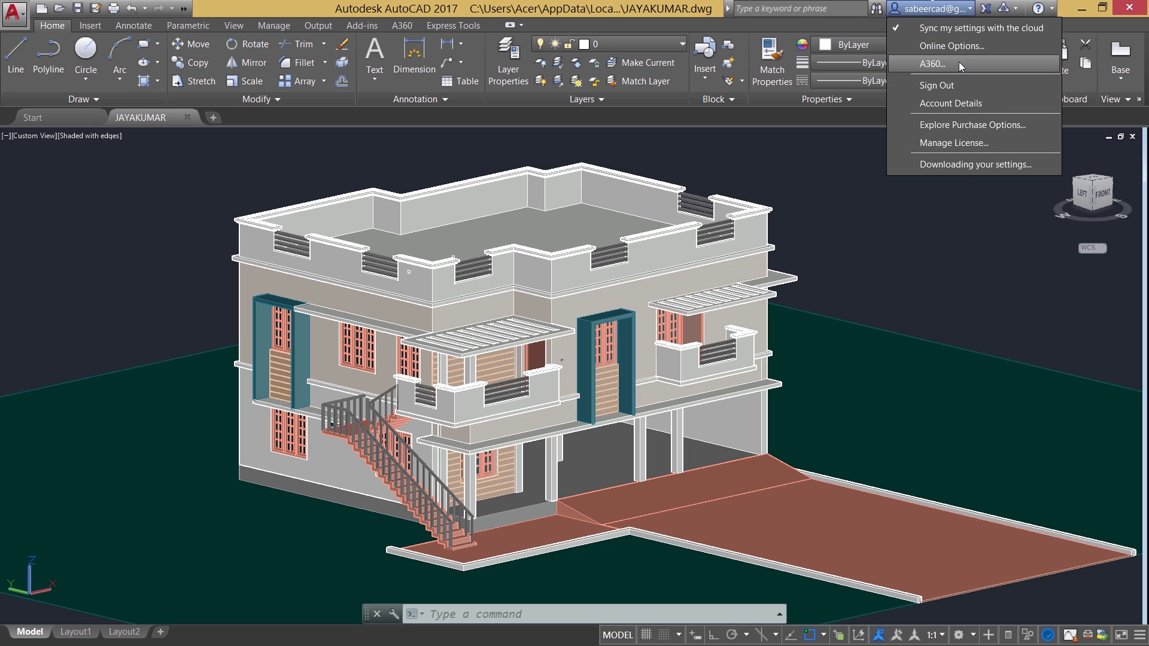
left_click(948, 46)
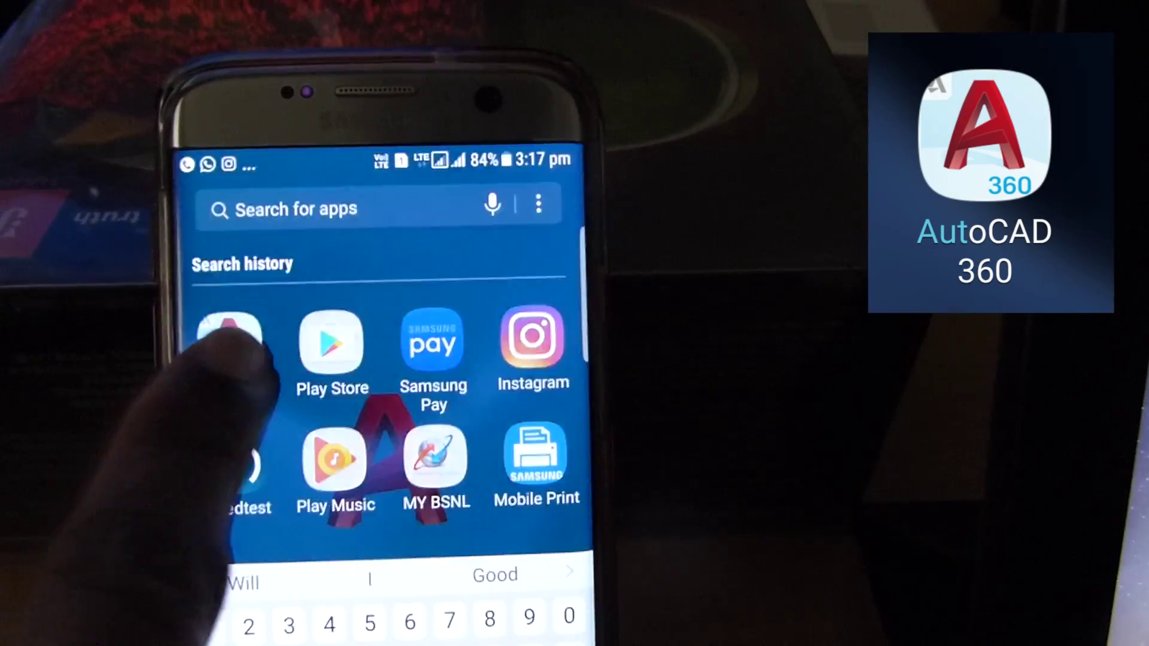
Launch AutoCAD 360 on phone and iPad, open Jayakumar 3D1.dwg, and orbit it in 3D SOLID view.
left_click(229, 332)
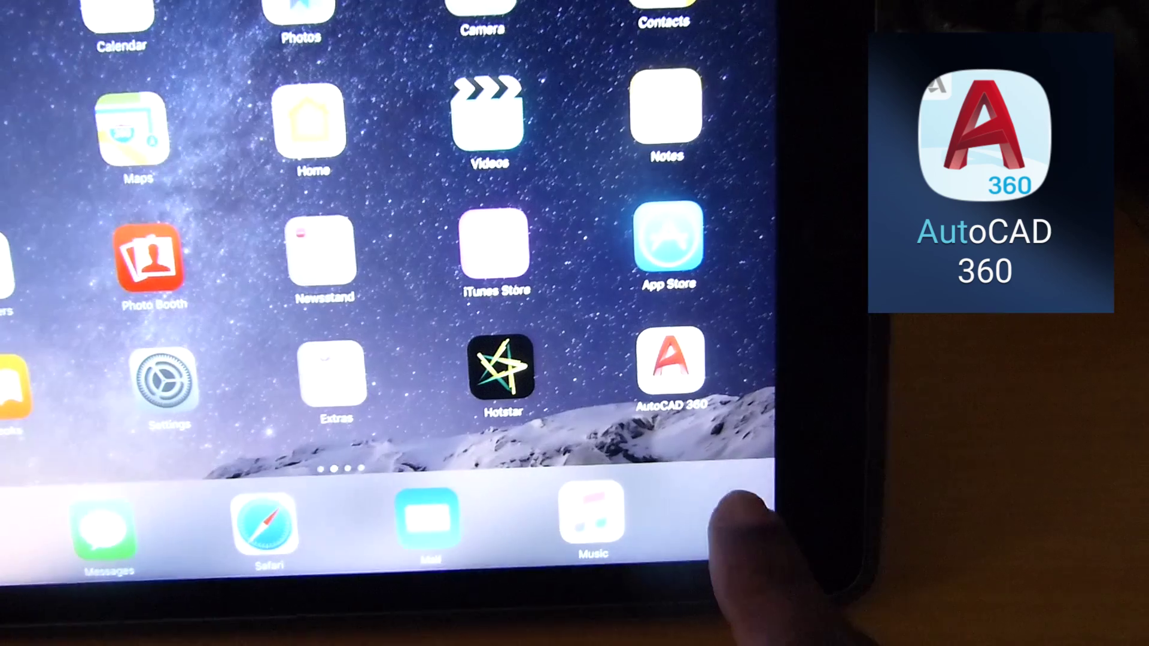
left_click(670, 359)
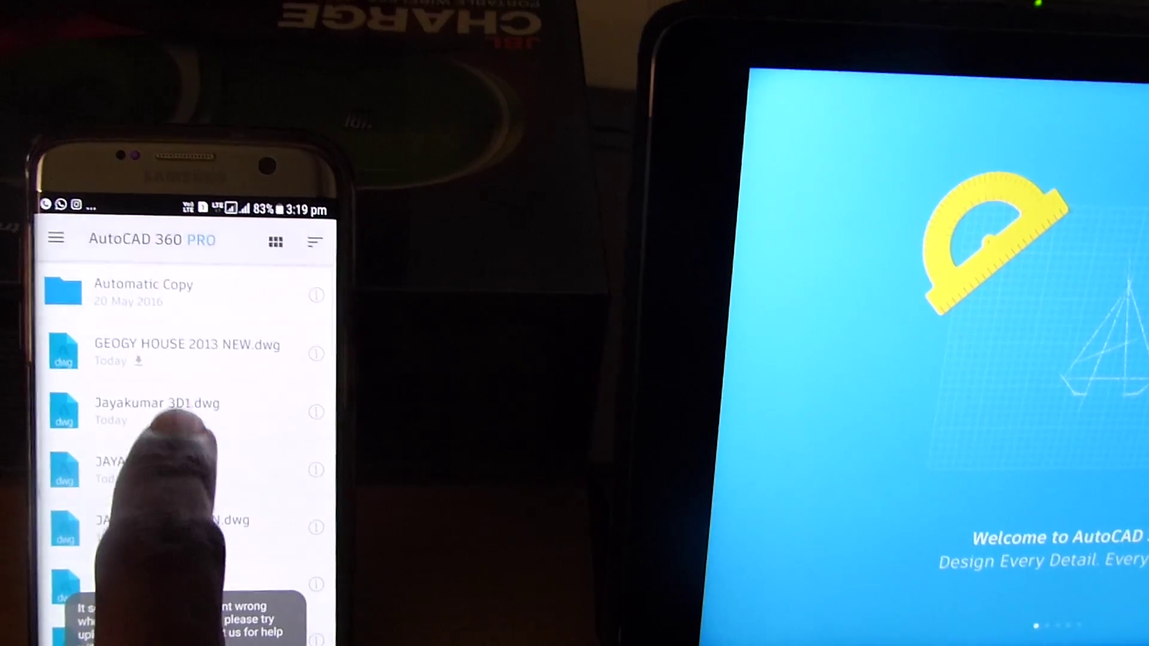
left_click(177, 413)
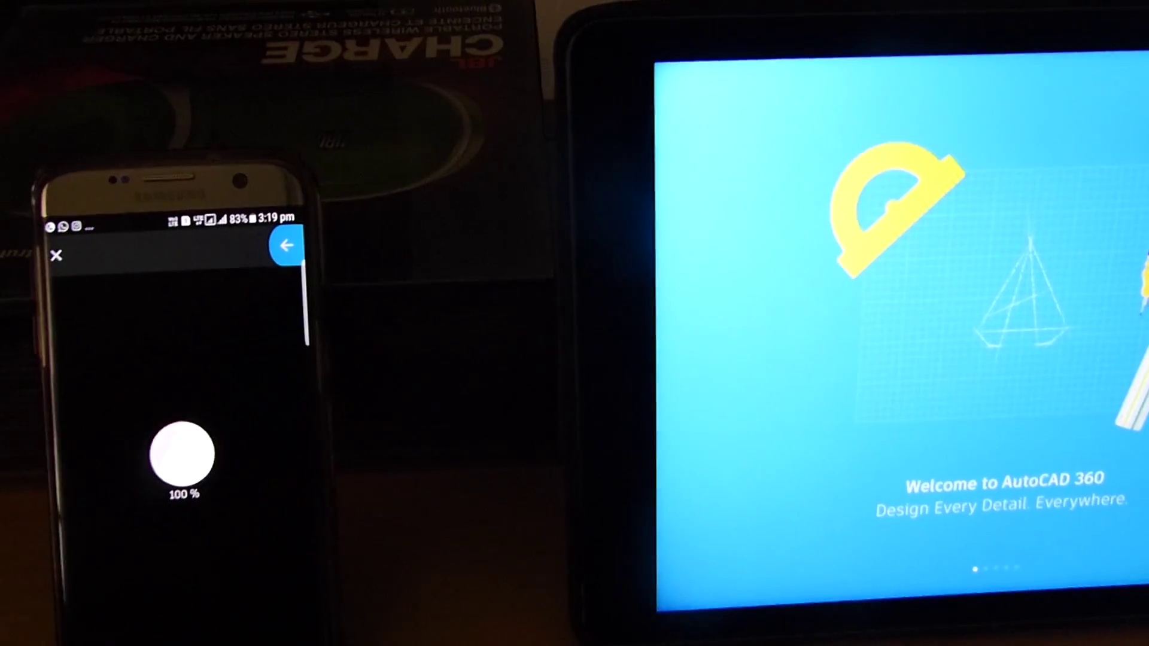
left_click(177, 446)
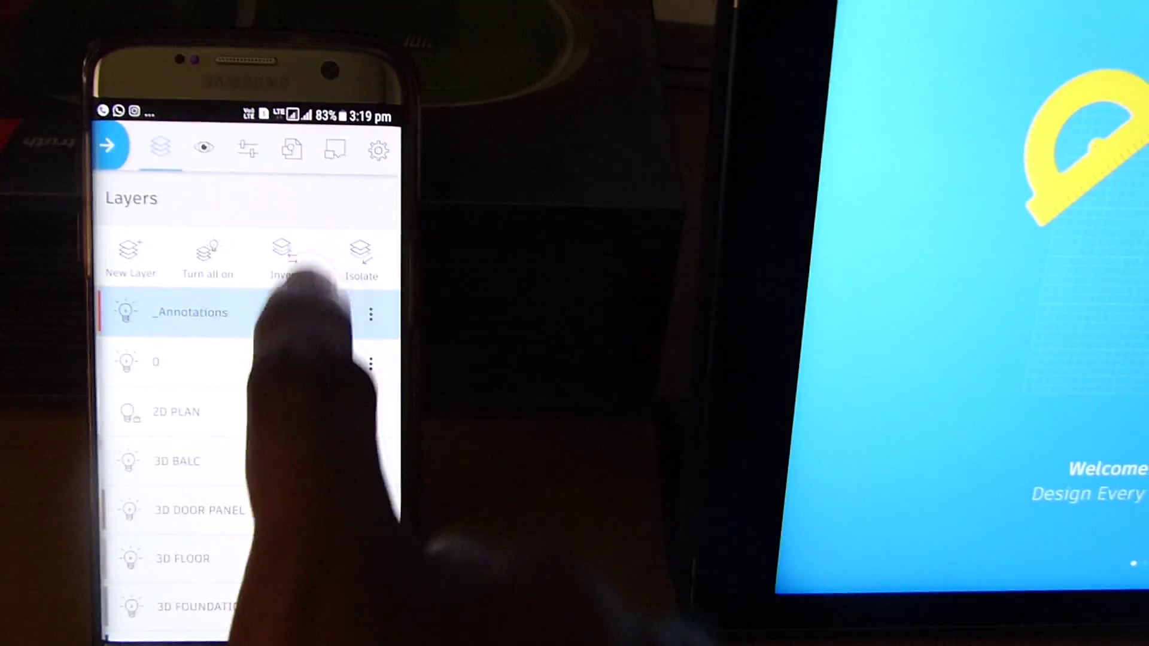
left_click(203, 147)
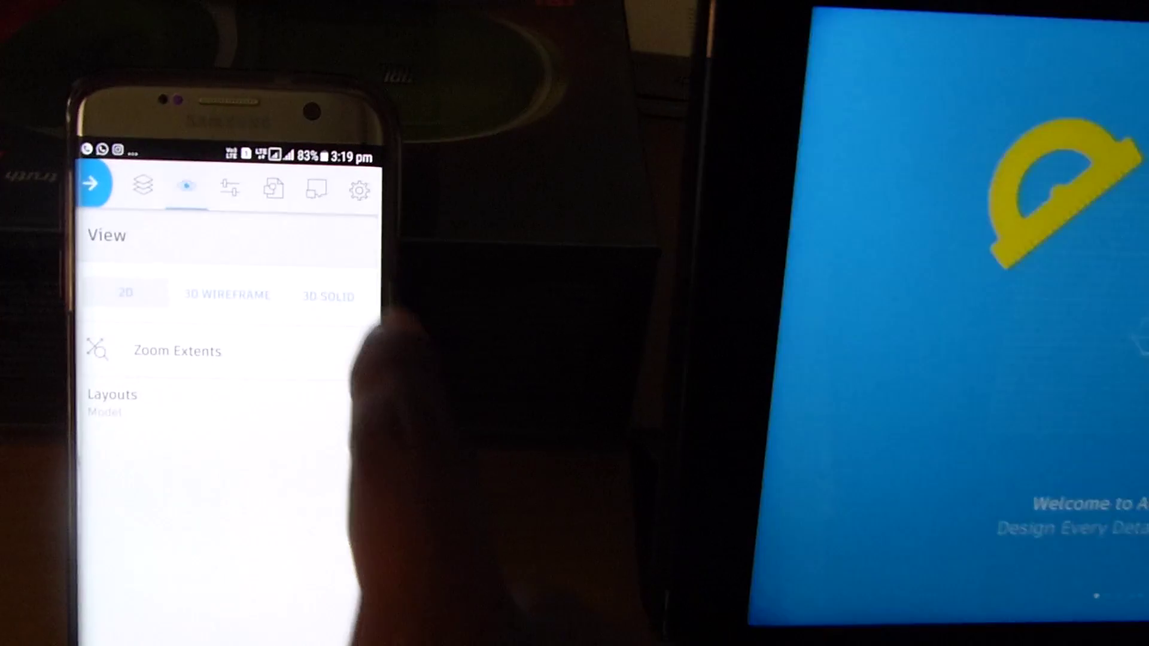
left_click(328, 297)
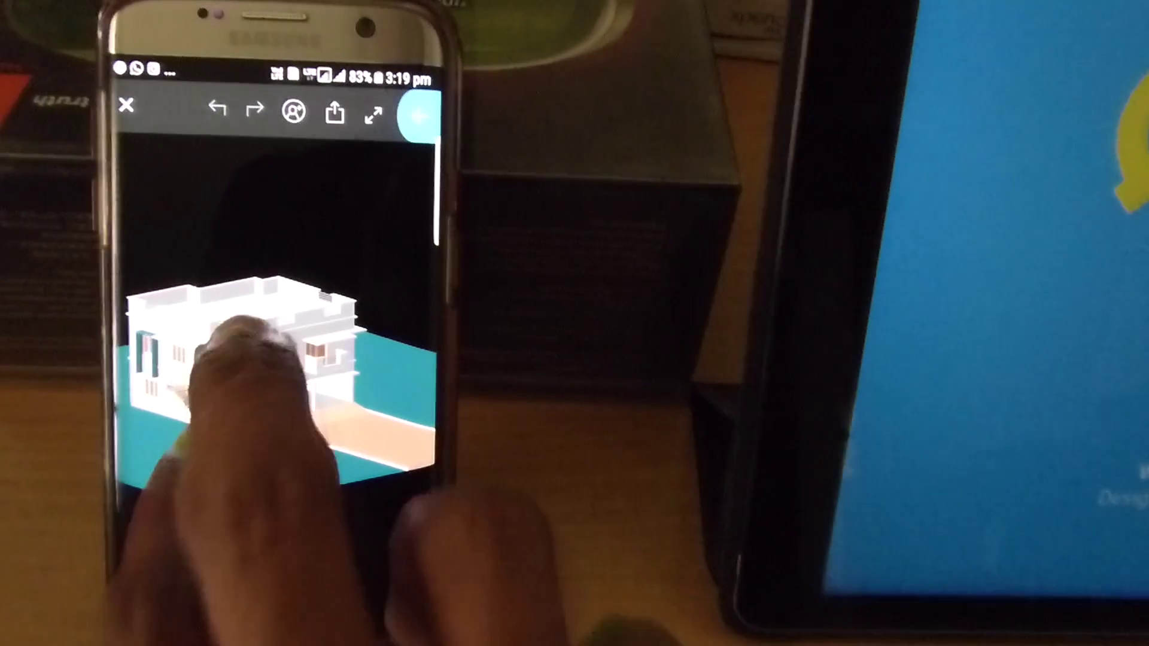
left_click_drag(276, 341, 282, 500)
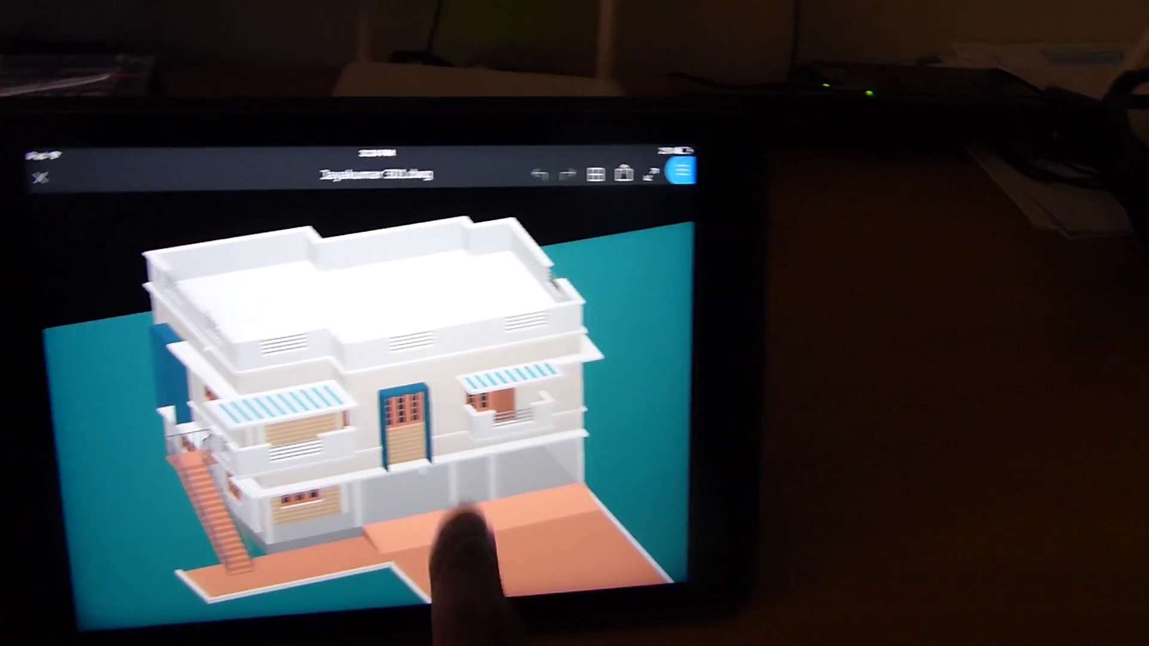
Orbit the shaded two-storey house in AutoCAD 360 on the iPad to a corner isometric view.
left_click_drag(464, 515, 592, 529)
left_click_drag(386, 515, 407, 473)
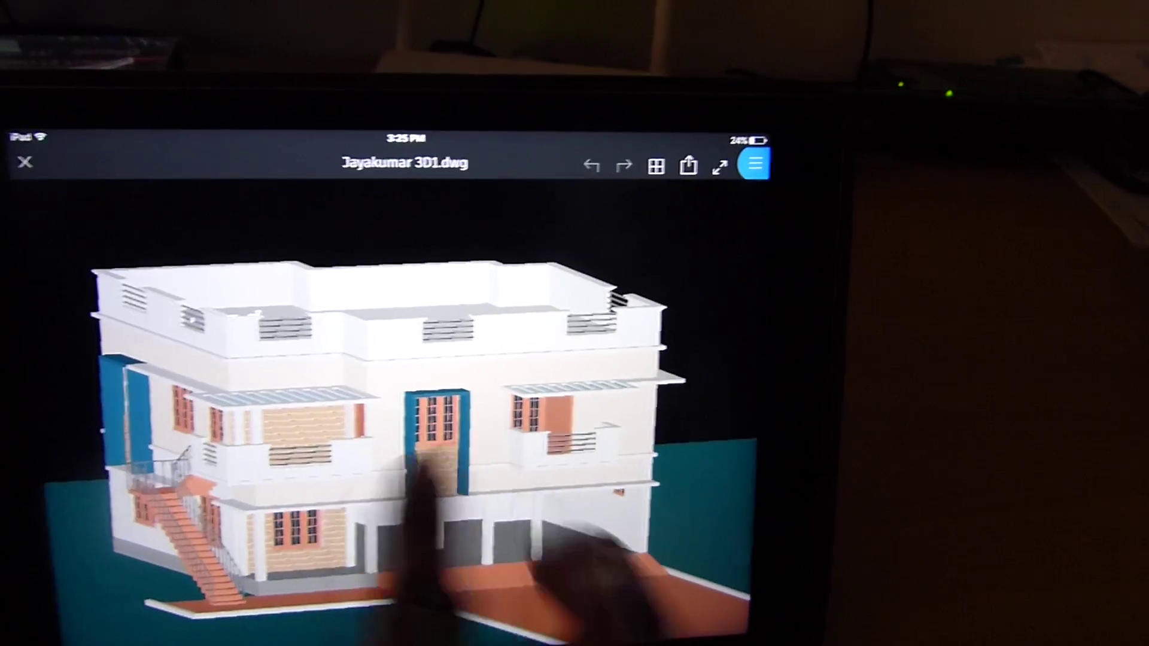
left_click_drag(655, 446, 561, 474)
left_click_drag(575, 530, 659, 527)
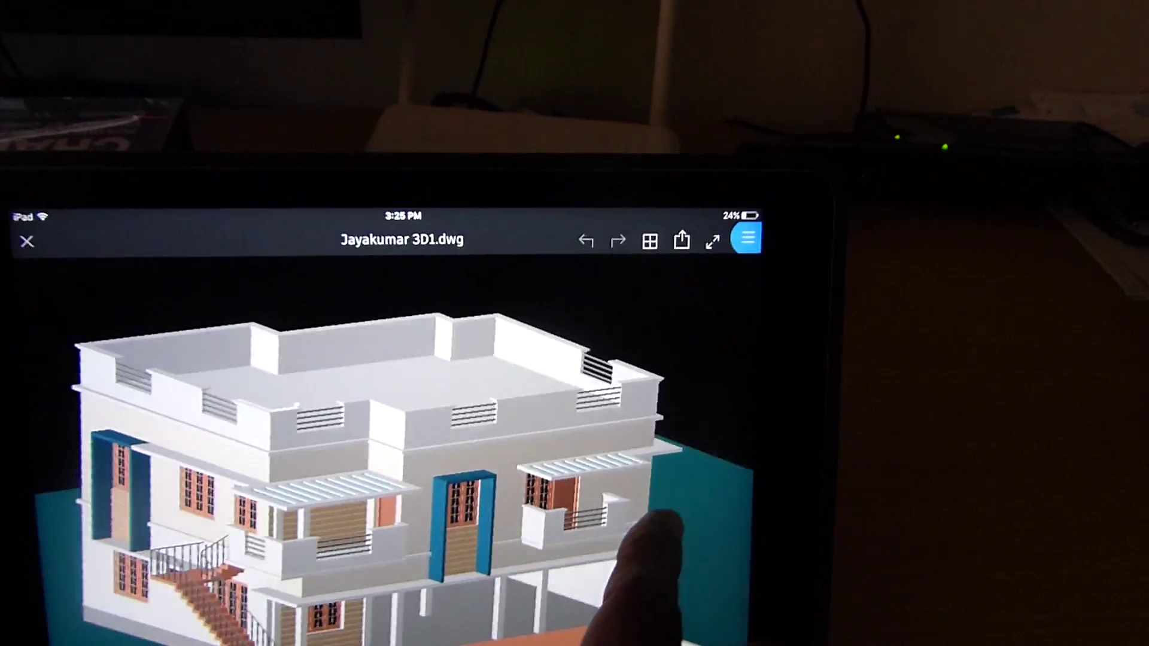